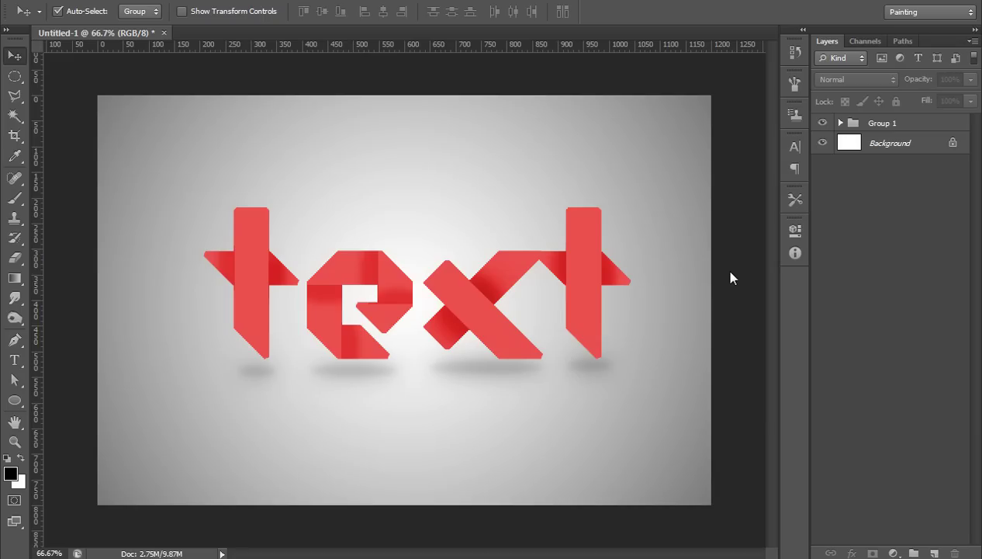
Step: Hide the finished artwork and add a Gradient Fill layer above the Background
key("ctrl+comma")
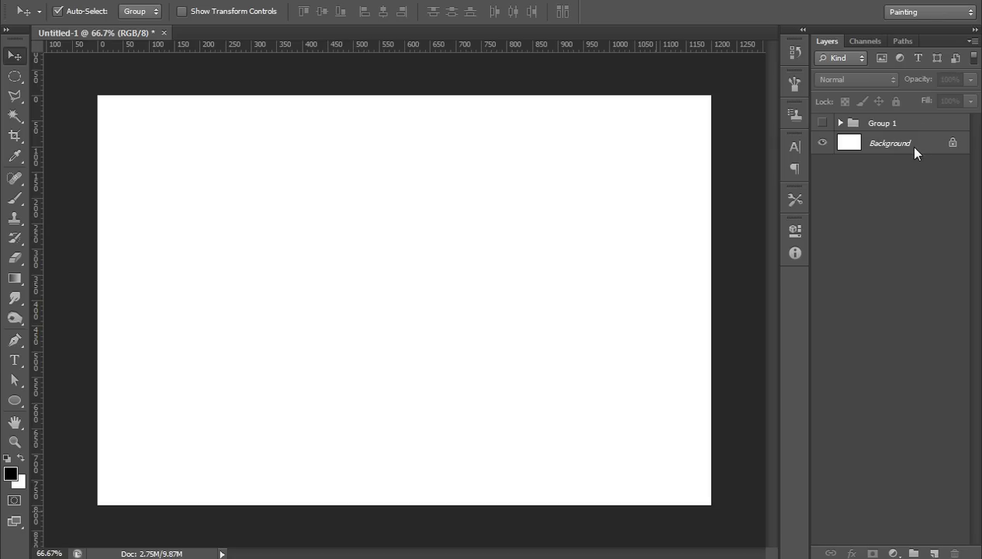
left_click(914, 151)
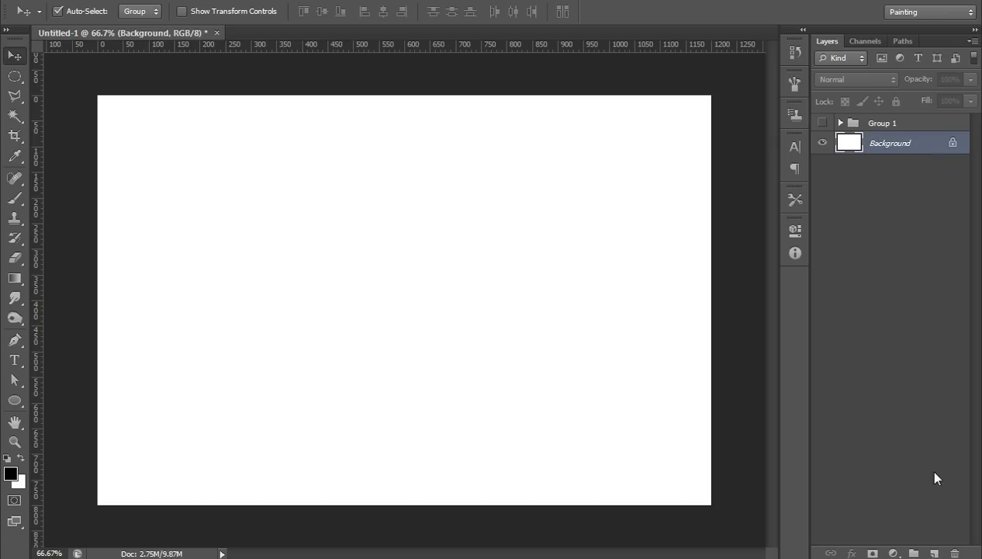
left_click(895, 552)
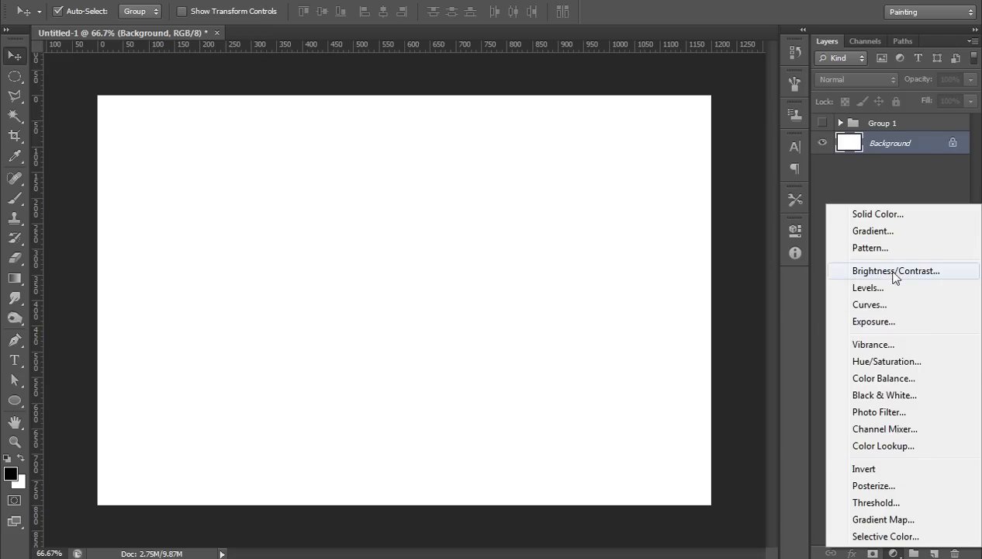
left_click(889, 232)
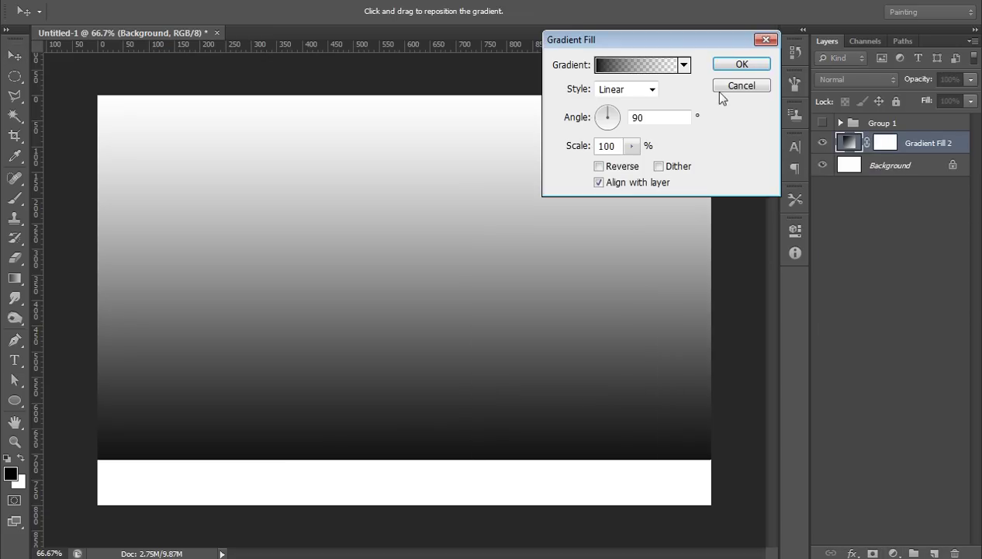
Step: Make the gradient radial and reversed at about 486% scale so the centre is white
left_click(633, 91)
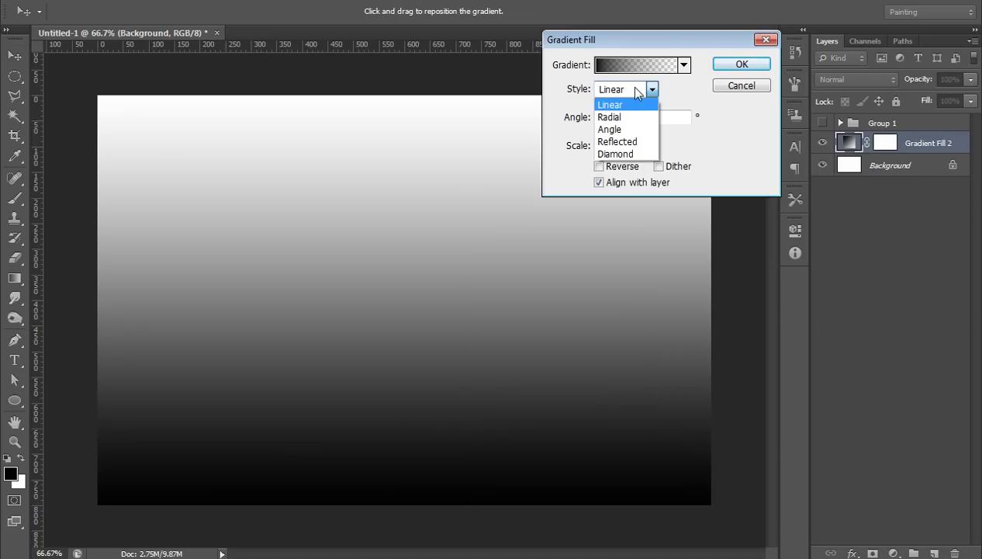
left_click(620, 116)
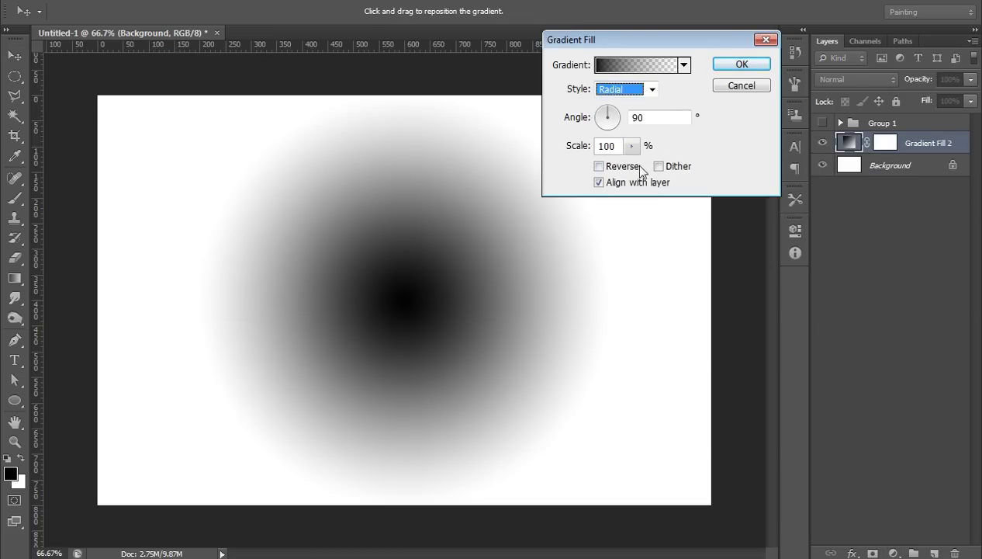
left_click(599, 166)
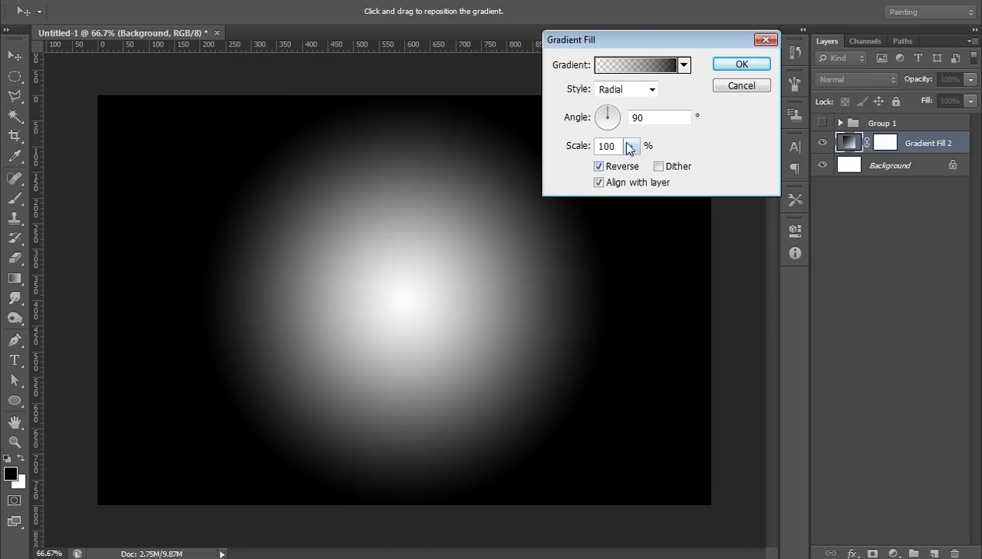
left_click(631, 146)
left_click_drag(633, 167, 663, 170)
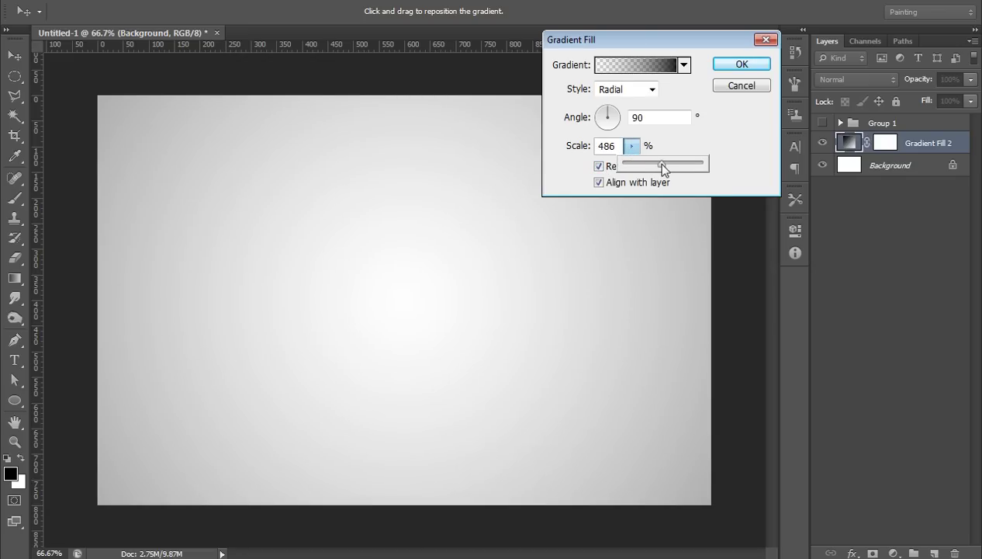
left_click(728, 68)
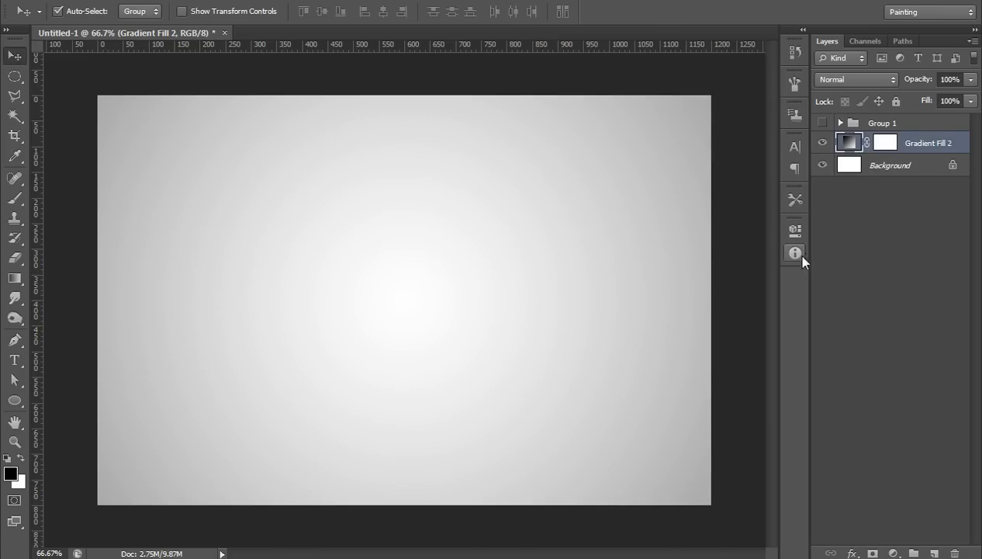
Step: Type the word 'text' in red 96 pt Origram left of centre and commit it
left_click(14, 360)
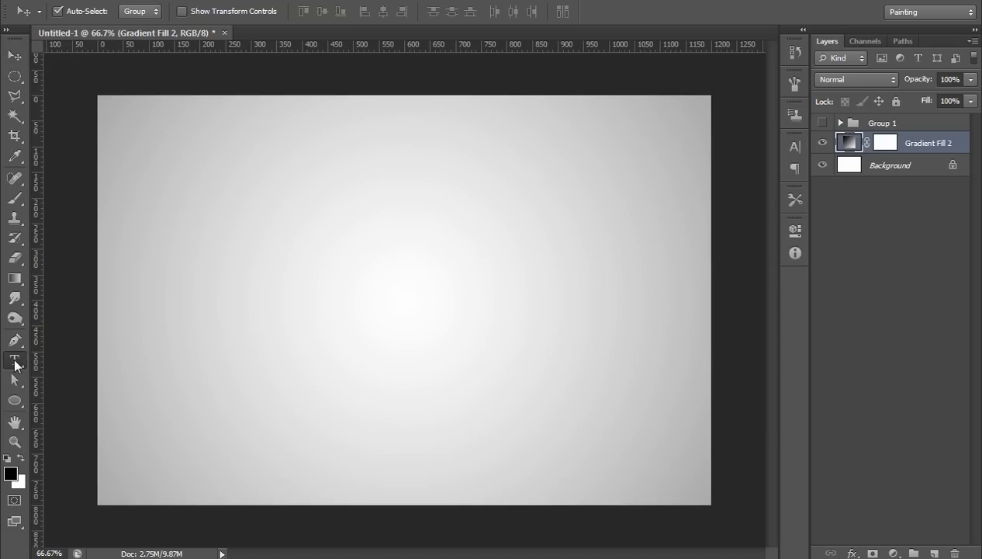
left_click(246, 293)
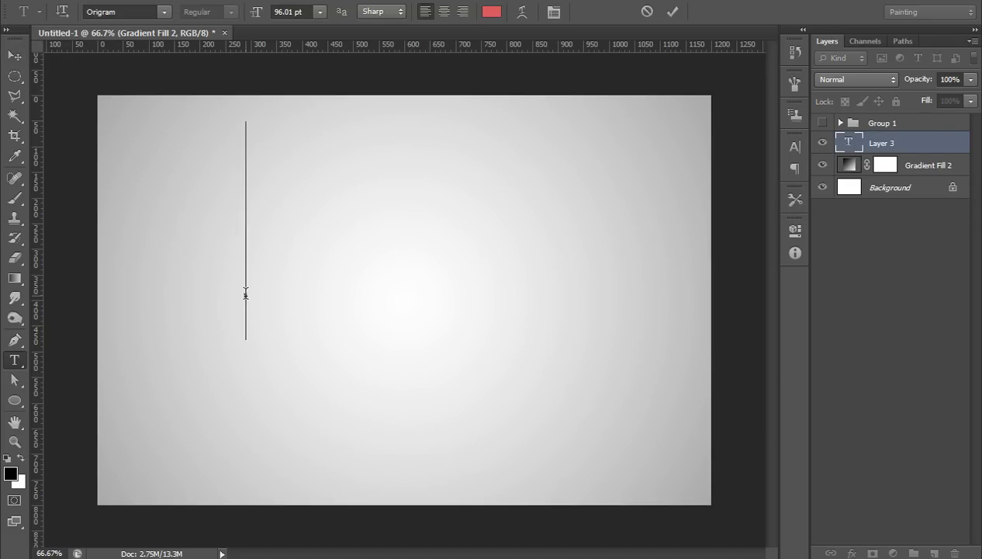
type("tea")
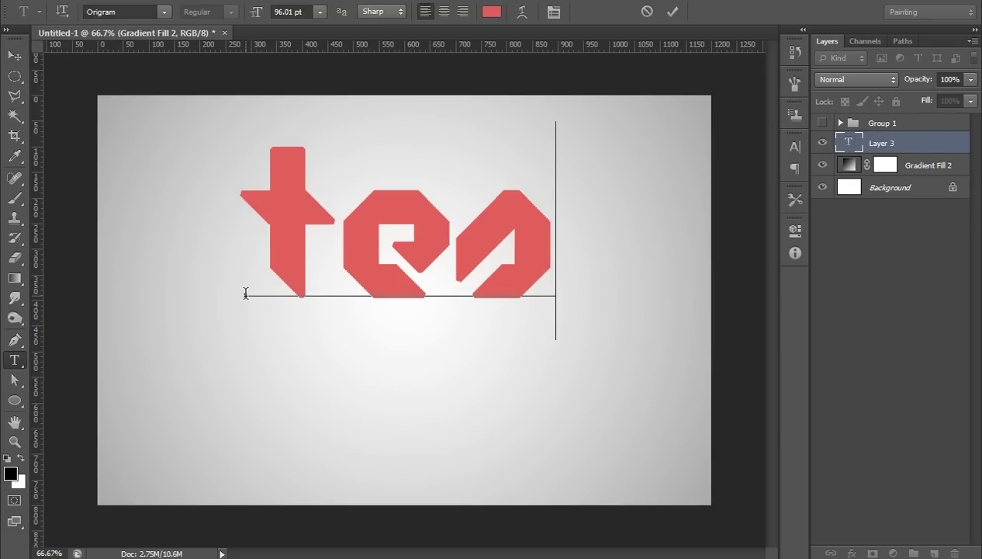
key("BackSpace")
type("xt")
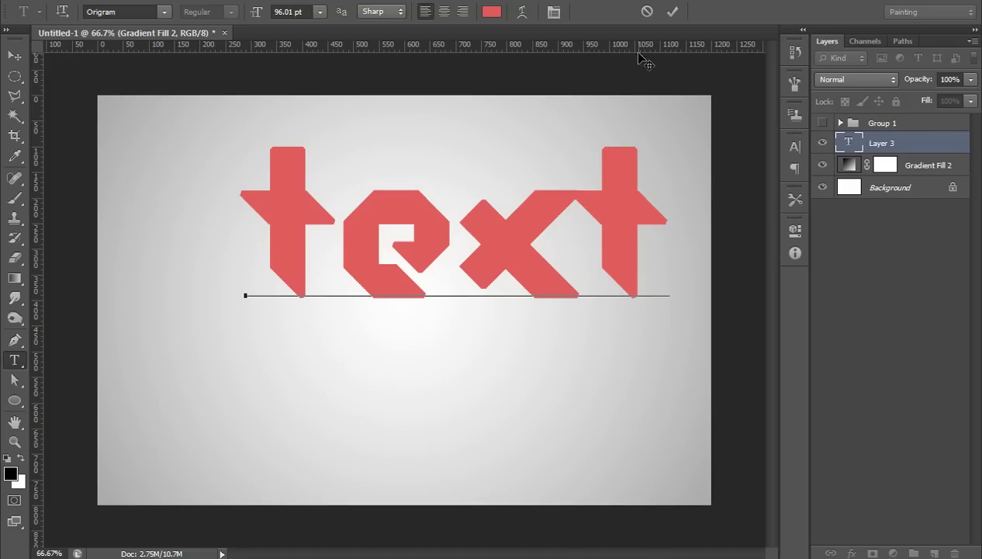
left_click(672, 12)
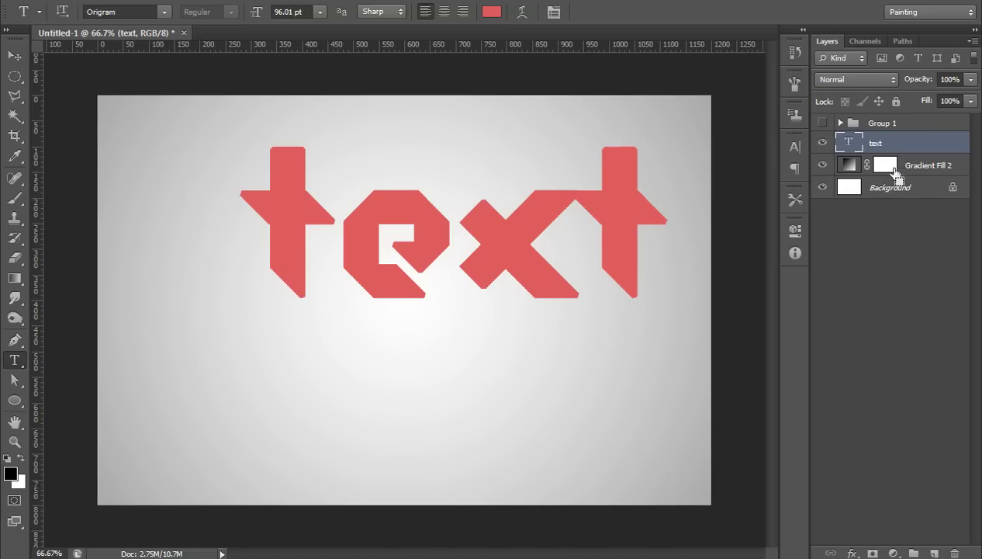
Step: Align the text layer with Gradient Fill 2 and Background on vertical and horizontal centres
left_click(915, 169, "shift")
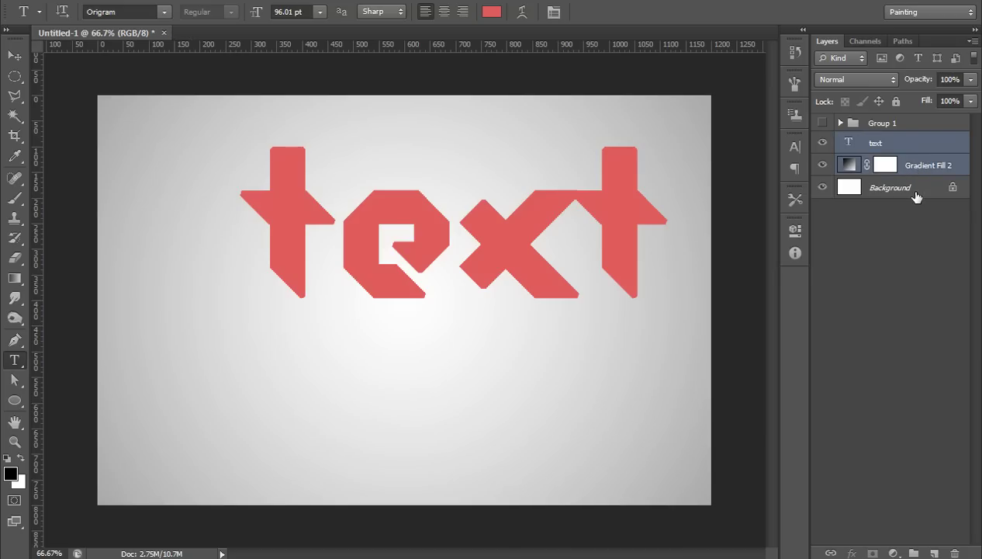
left_click(915, 193, "shift")
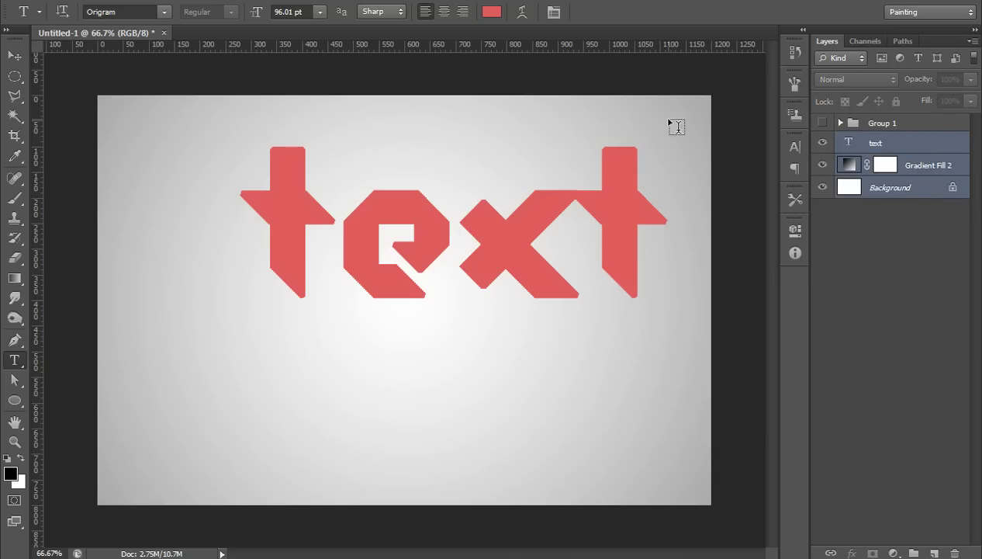
left_click(16, 56)
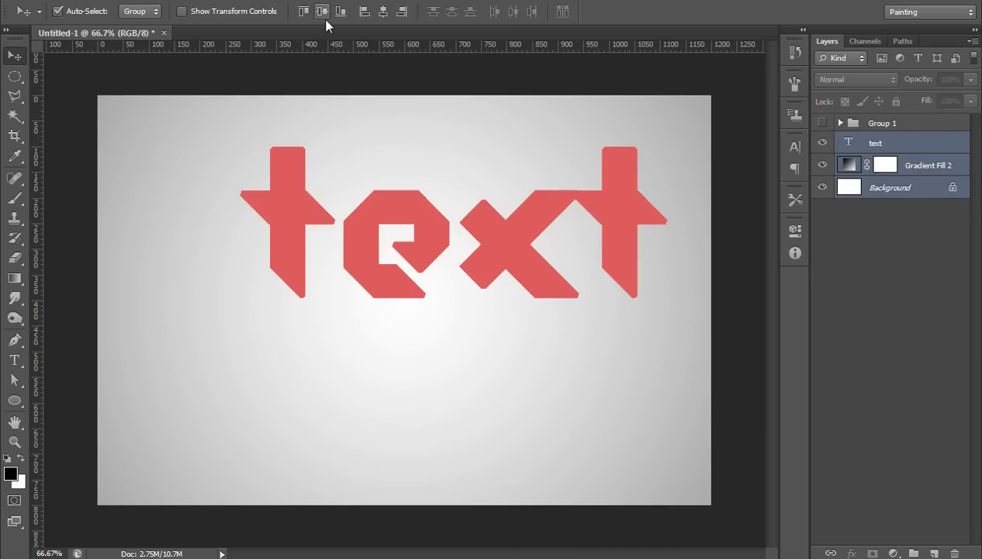
left_click(323, 13)
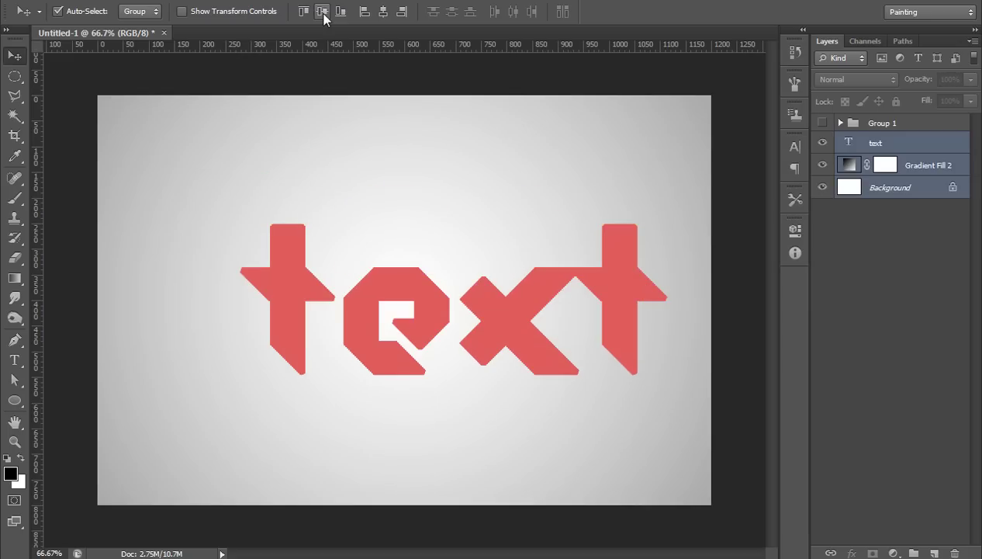
left_click(383, 12)
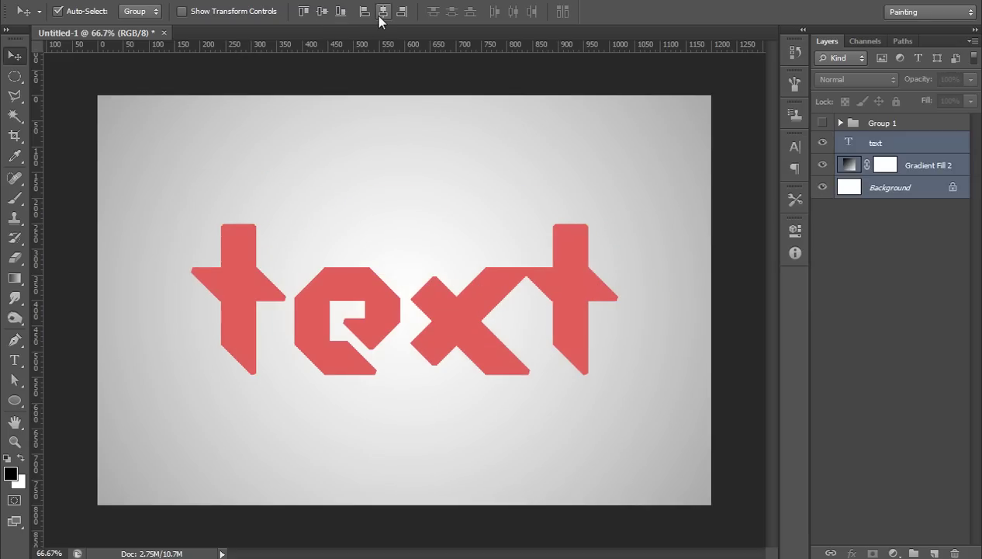
left_click(868, 349)
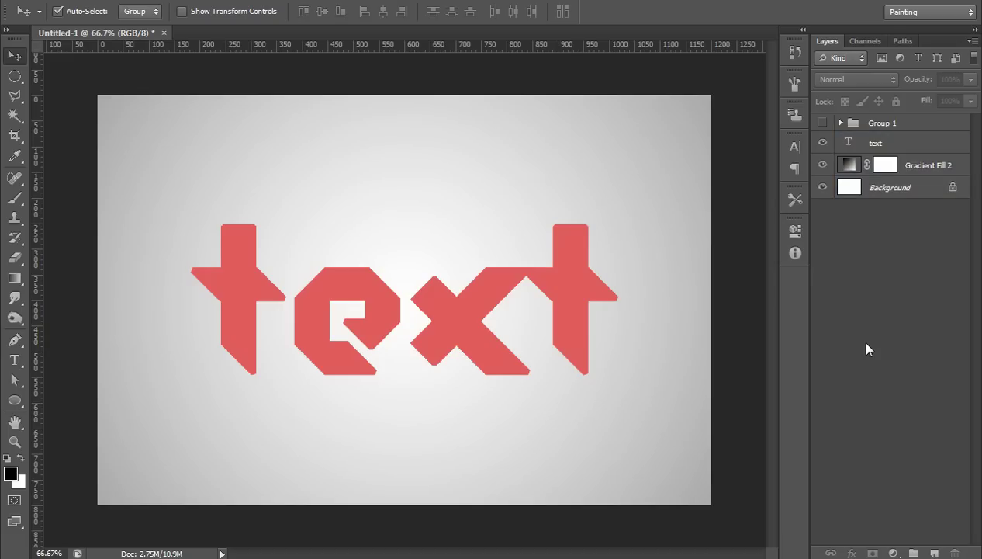
Step: Rasterize the 'text' type layer into pixels
left_click(886, 142)
right_click(886, 142)
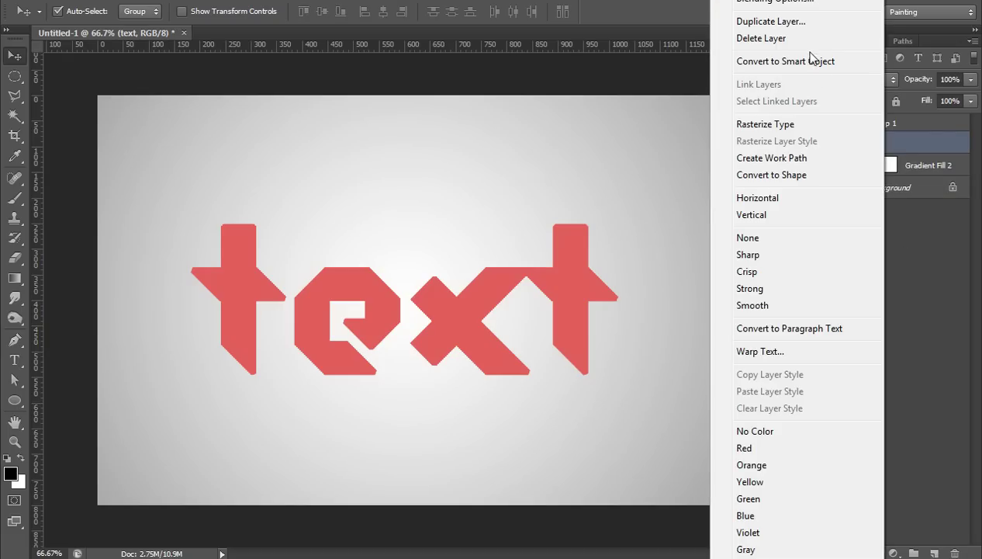
left_click(789, 124)
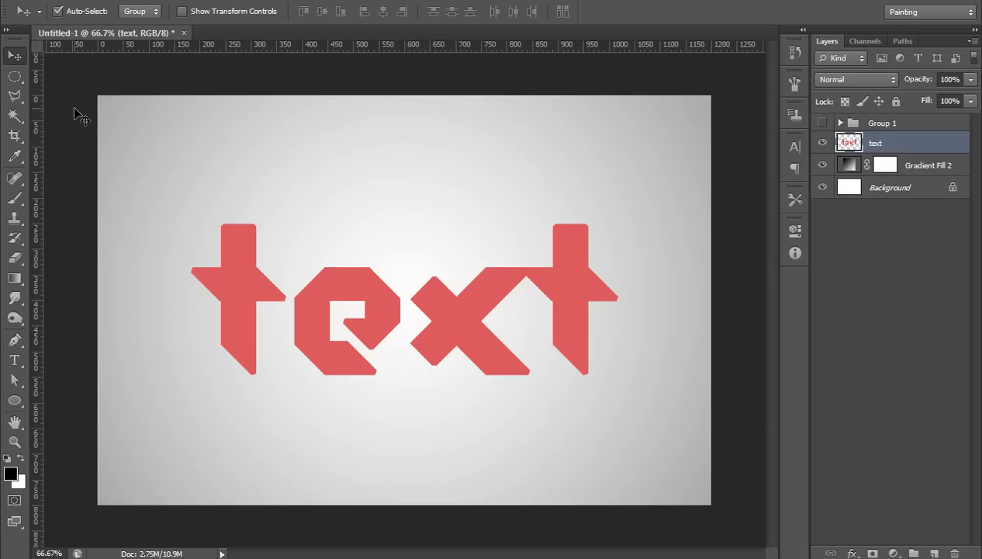
Step: Marquee-select the t's left flap and burn it darker toward the stem, then deselect
right_click(24, 79)
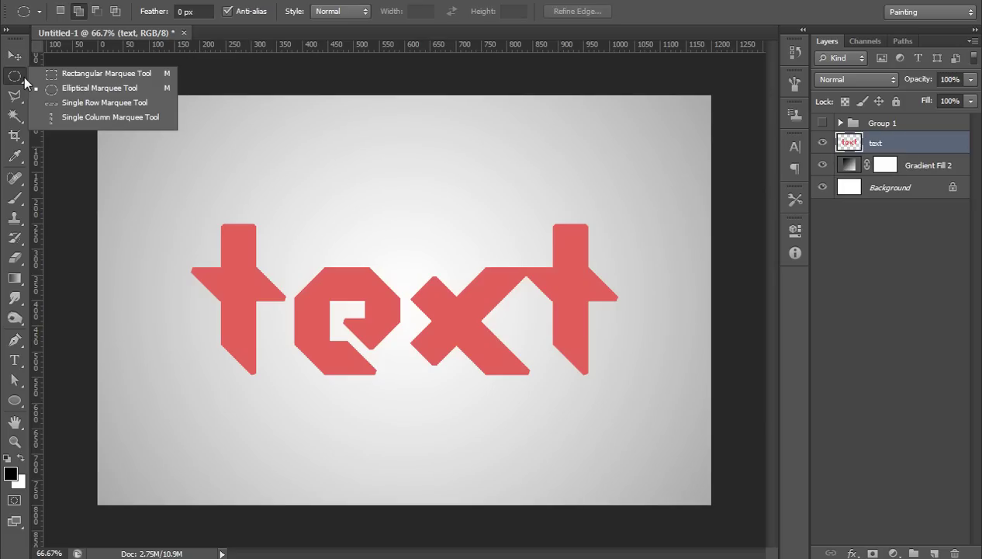
left_click(68, 74)
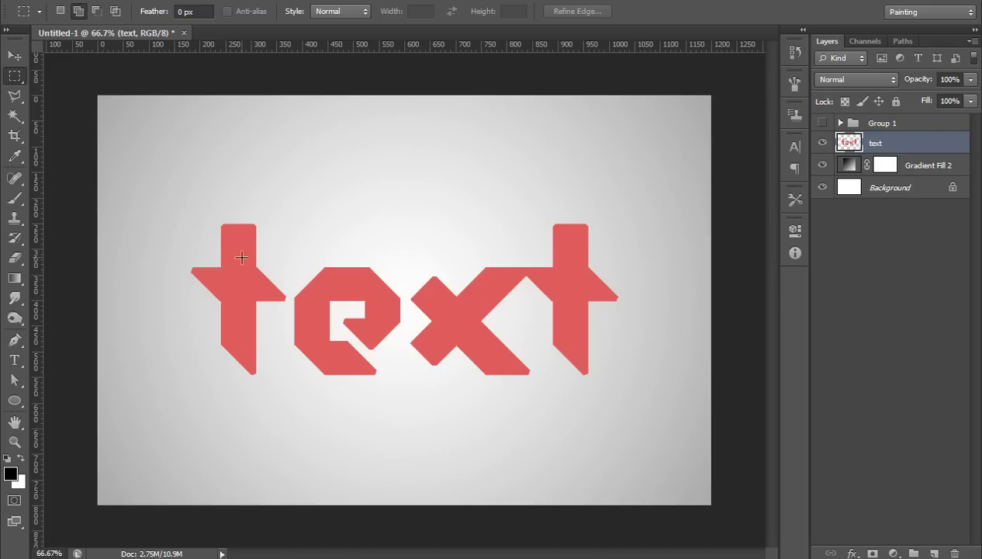
left_click_drag(220, 260, 184, 307)
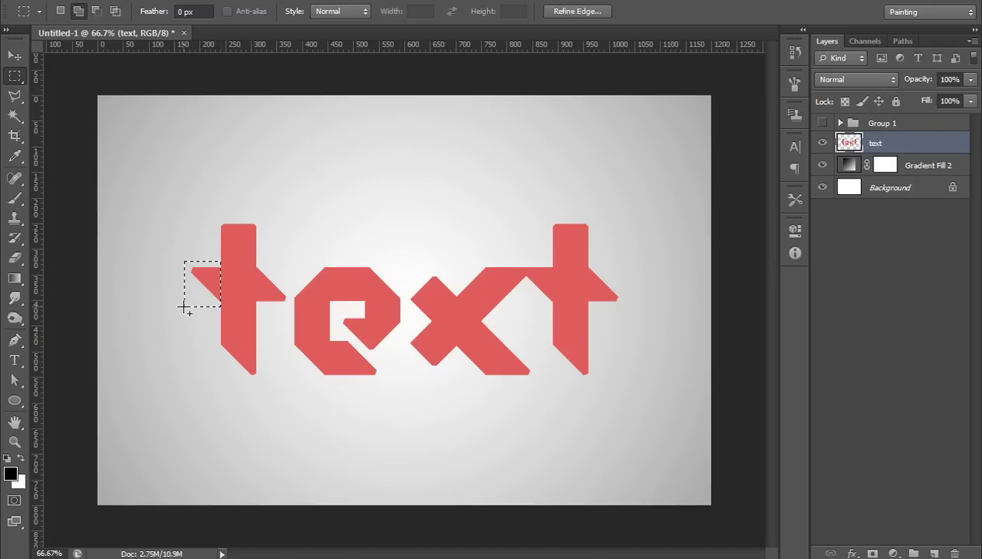
left_click(22, 325)
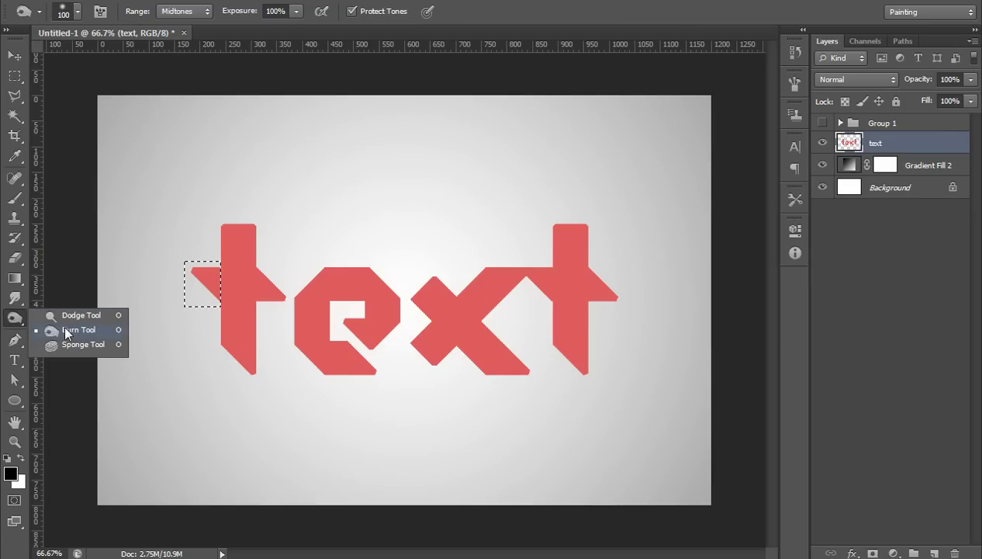
key("Escape")
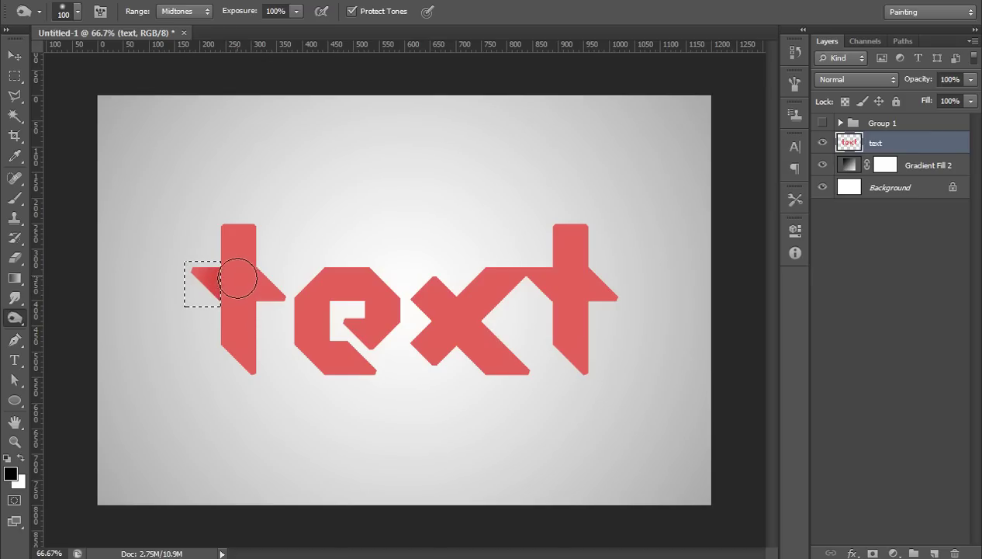
left_click(238, 286)
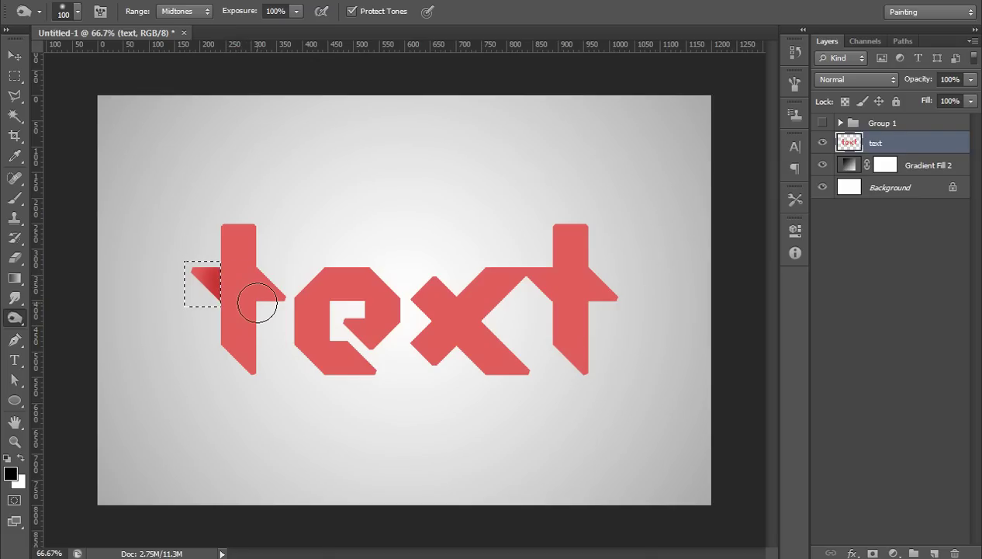
key("ctrl+d")
Step: Marquee-select the right crossbar triangle of the t, redrawing it once
key("m")
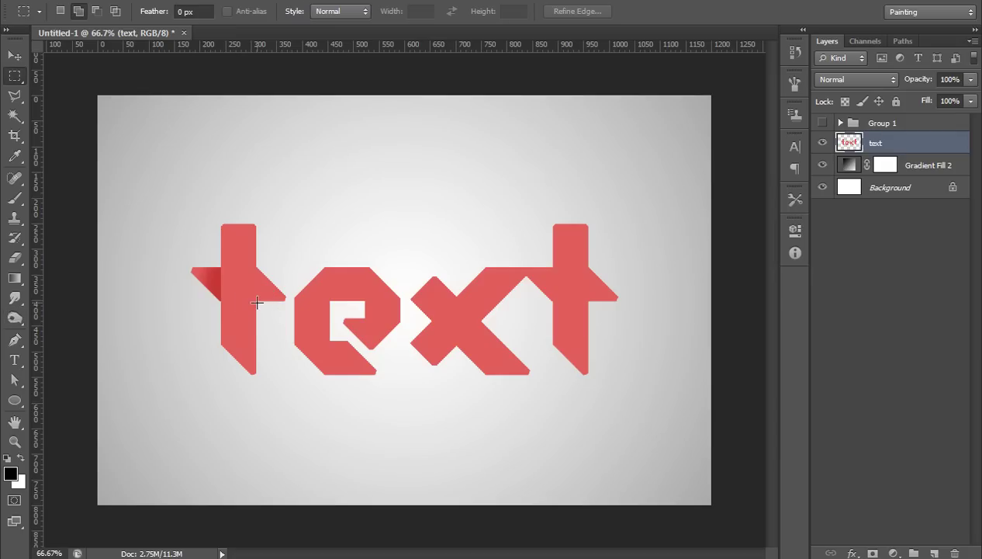
left_click_drag(255, 260, 274, 317)
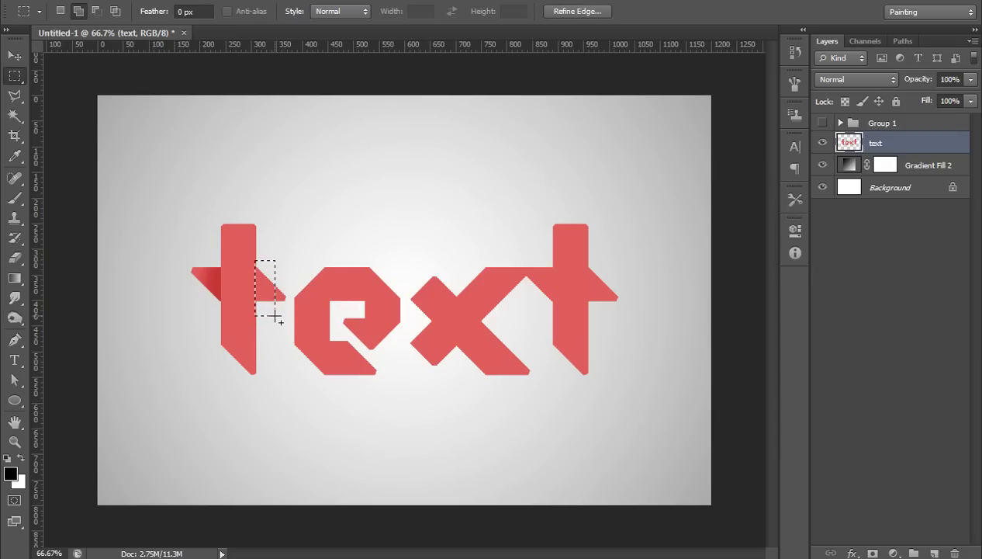
key("ctrl+d")
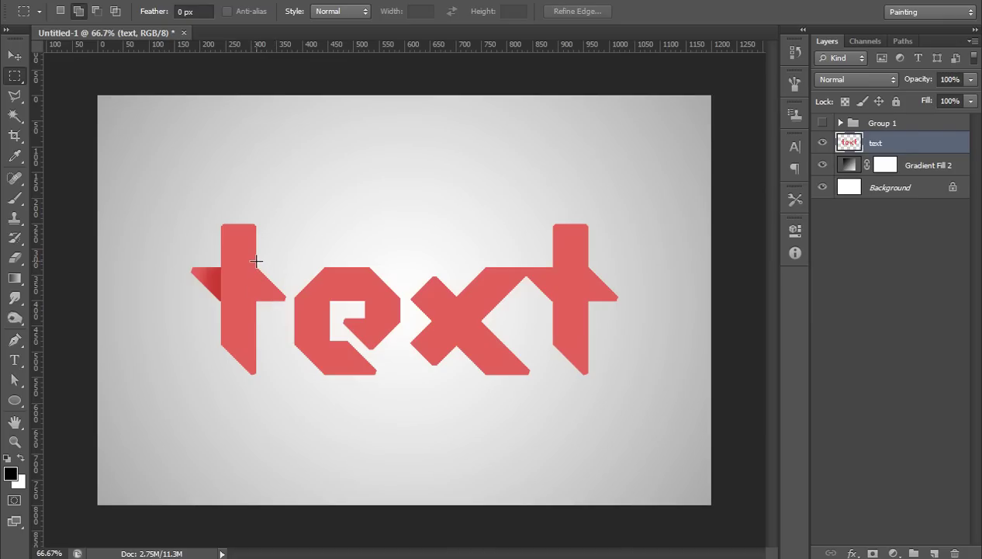
left_click_drag(256, 260, 288, 327)
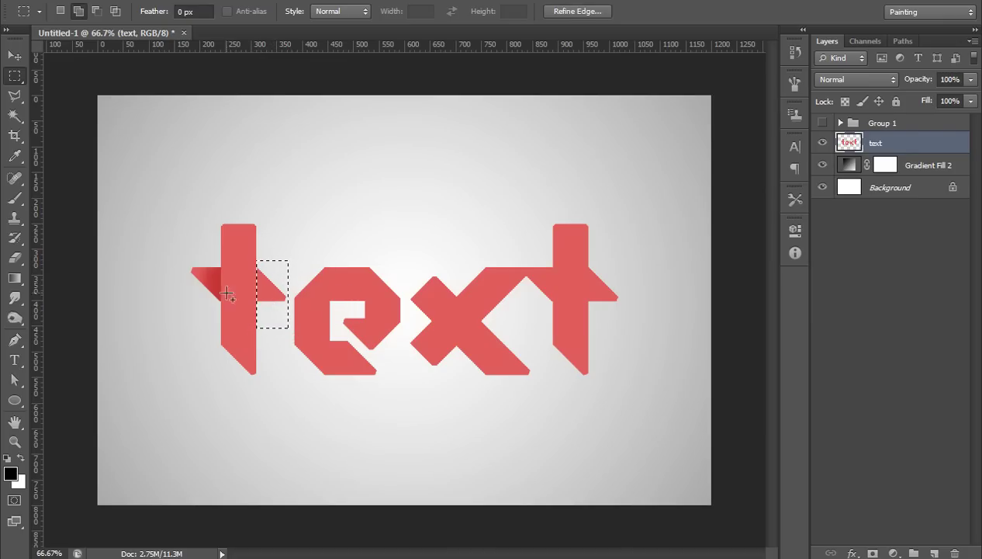
Step: Burn the left flap beside the t stem darker and reduce the brush to 80
key("o")
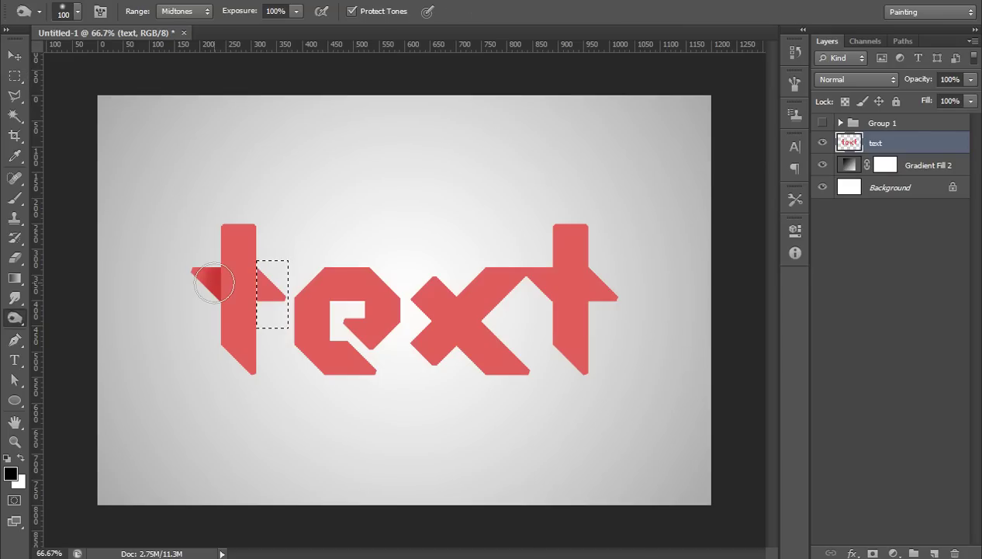
mouse_move(204, 275)
left_mouse_down()
mouse_move(230, 276)
mouse_move(244, 292)
mouse_move(255, 292)
mouse_move(237, 285)
mouse_move(249, 288)
mouse_move(241, 276)
mouse_move(246, 285)
mouse_move(267, 281)
left_mouse_up()
key("bracketleft")
key("bracketleft")
Step: Marquee-select the upper-left band of the e and burn it darker
key("ctrl+d")
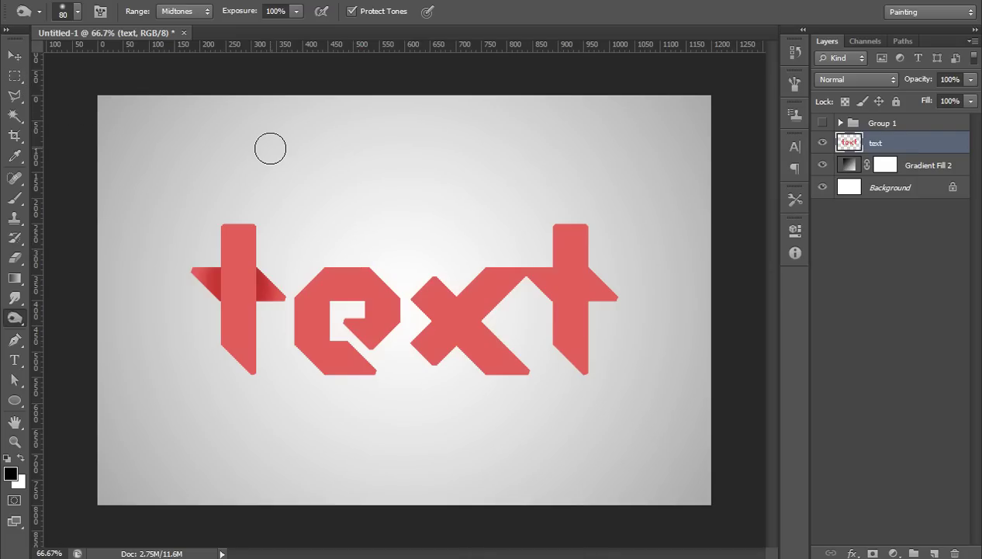
key("m")
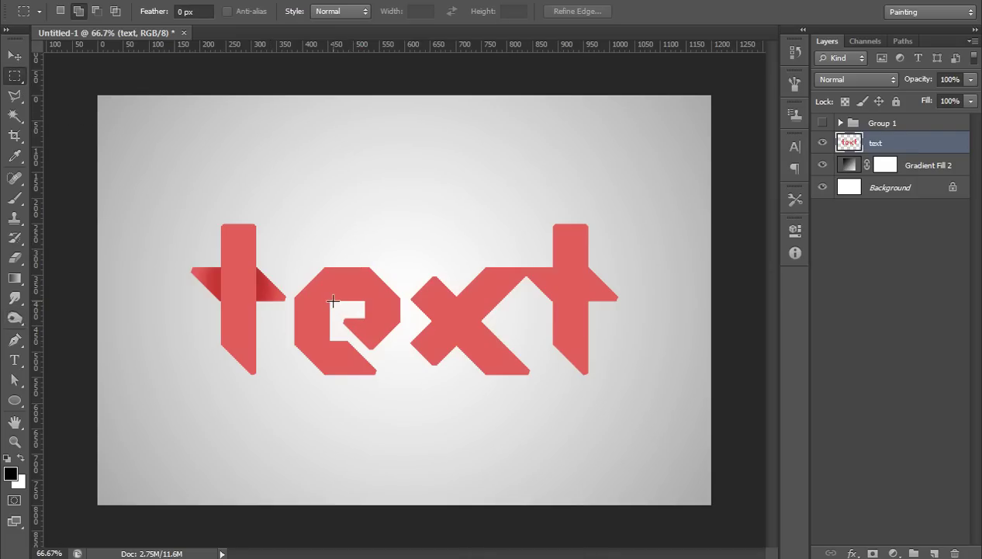
left_click_drag(333, 300, 273, 331)
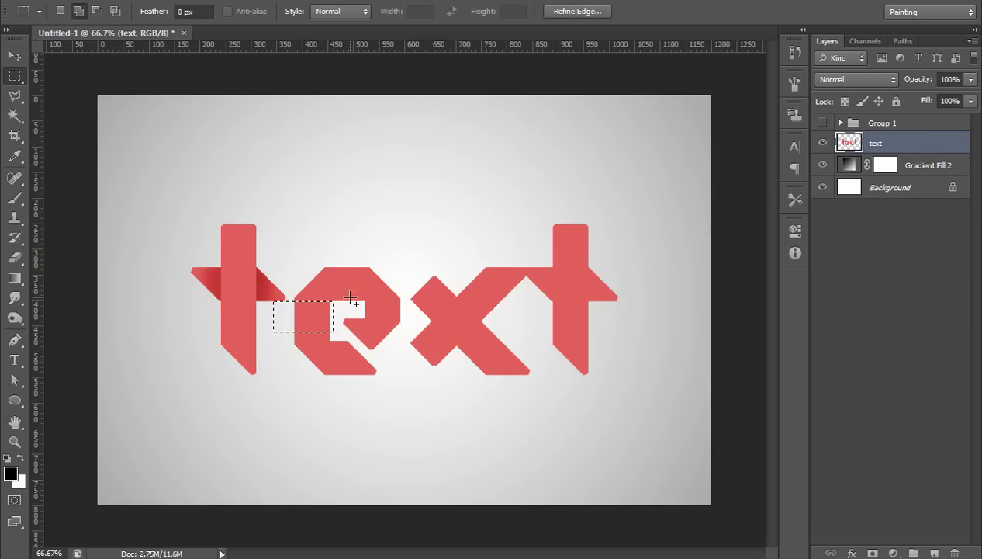
key("o")
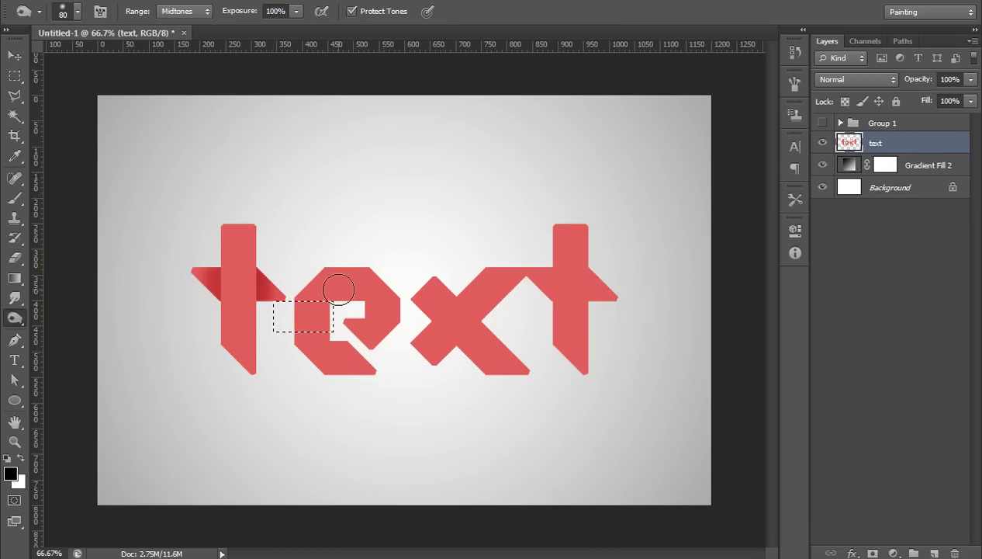
mouse_move(328, 290)
left_mouse_down()
mouse_move(298, 281)
mouse_move(325, 284)
mouse_move(298, 283)
mouse_move(310, 288)
left_mouse_up()
key("bracketright")
key("bracketright")
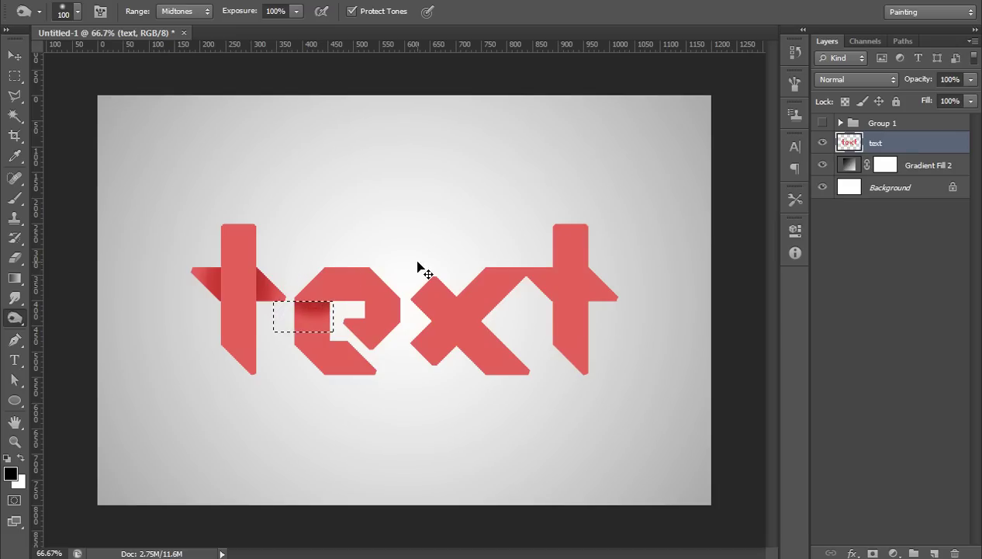
Step: Marquee-select the lower part of the e and burn along its edge with a 70 px brush
key("ctrl+d")
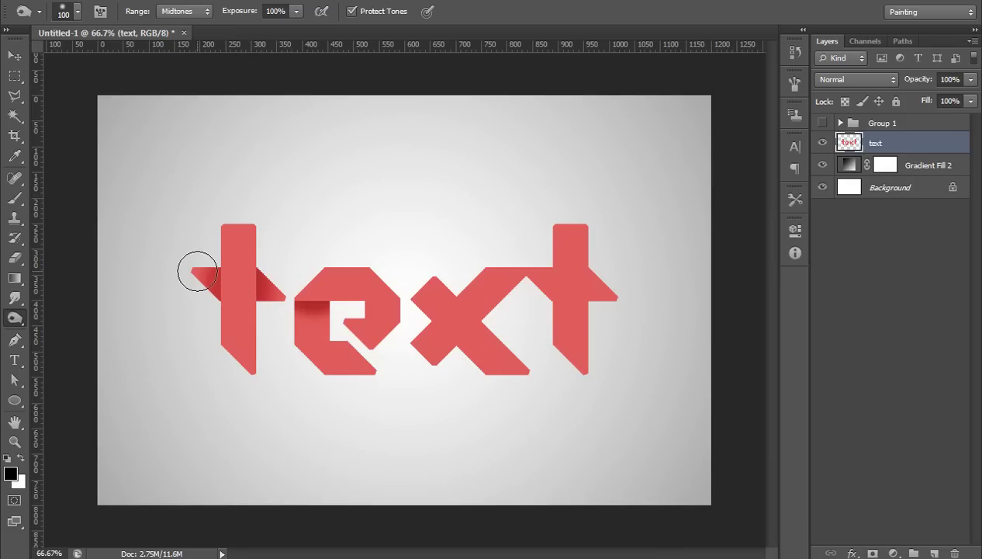
key("m")
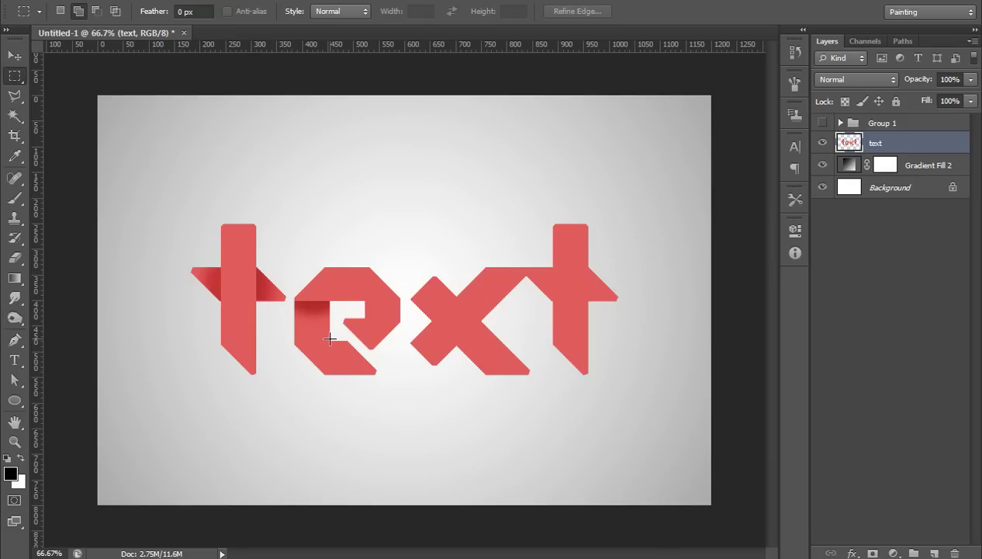
left_click_drag(330, 337, 365, 386)
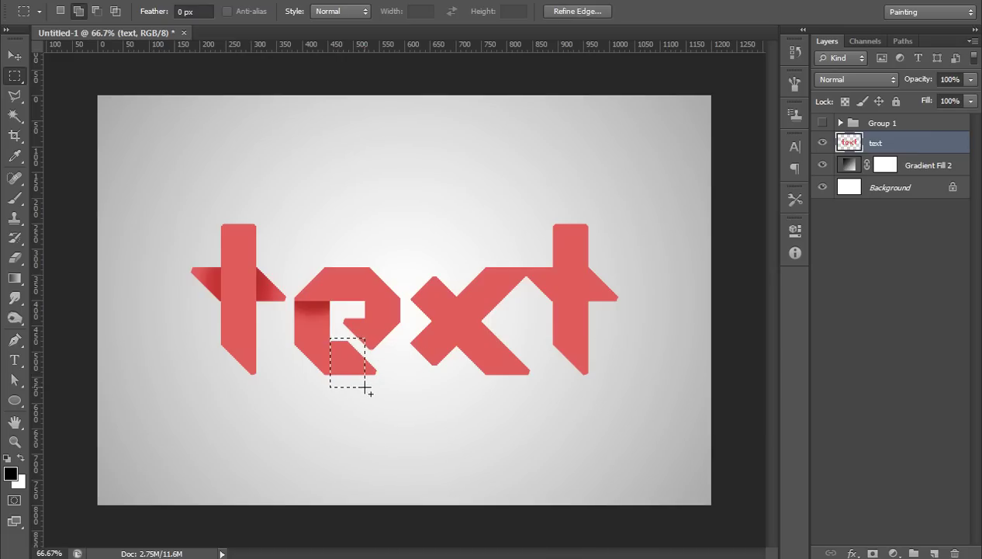
key("o")
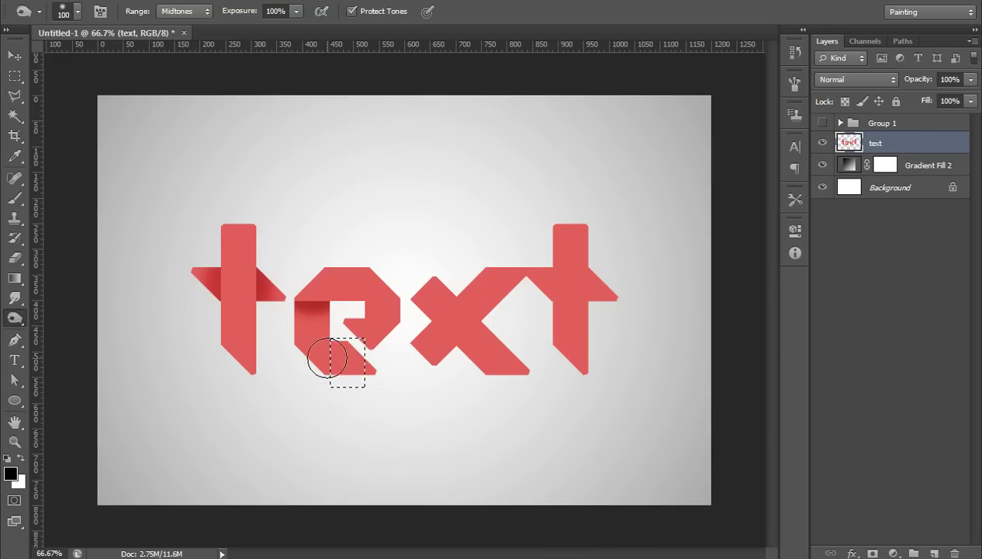
mouse_move(317, 360)
left_mouse_down()
mouse_move(313, 351)
mouse_move(339, 355)
mouse_move(326, 353)
left_mouse_up()
key("bracketleft")
key("bracketleft")
key("bracketleft")
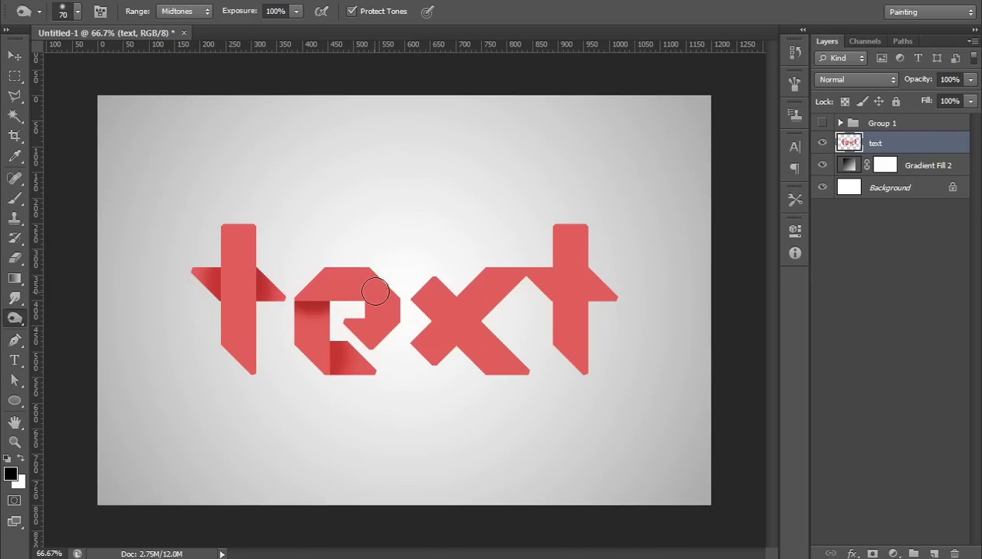
Step: Marquee-select the top of the e and burn its right edge darker, then deselect
left_click(14, 75)
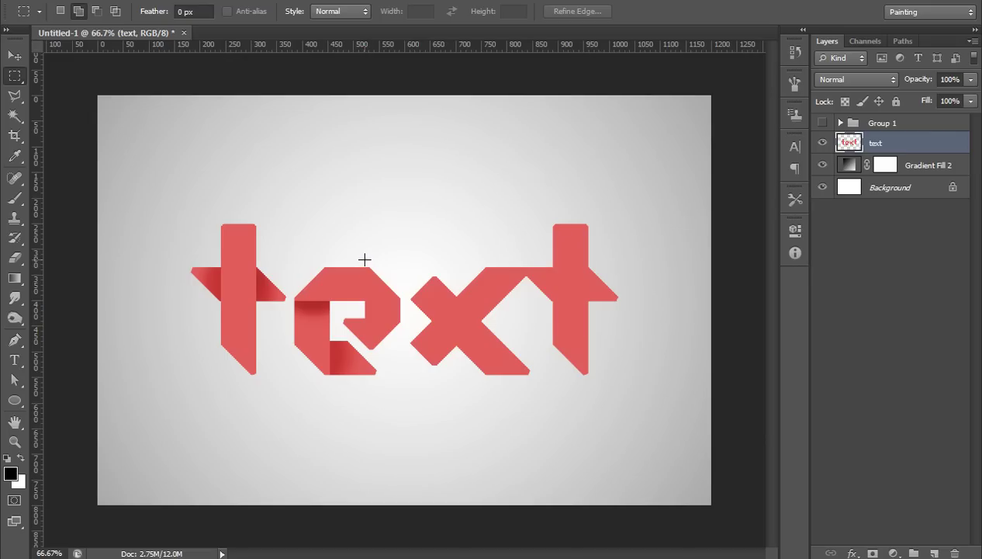
left_click_drag(365, 260, 333, 308)
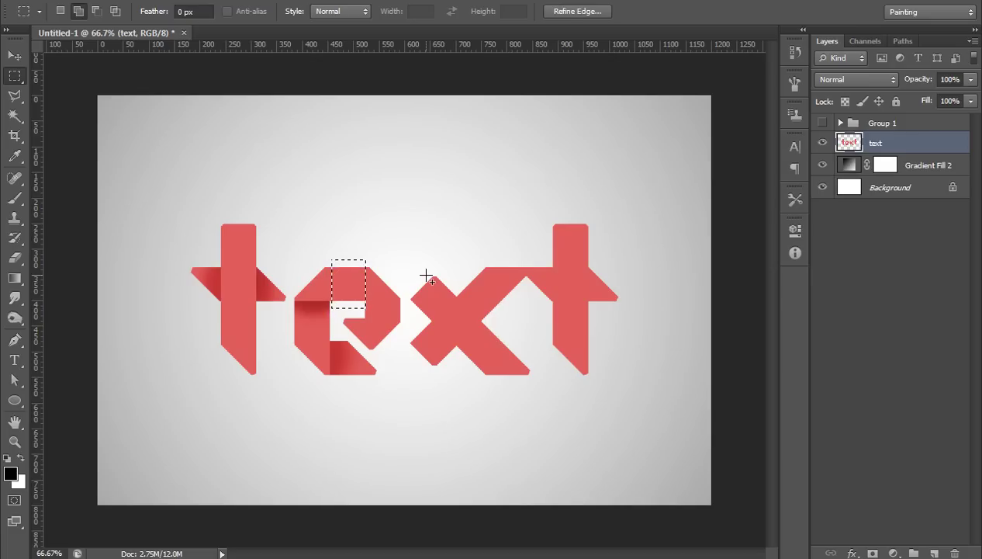
key("o")
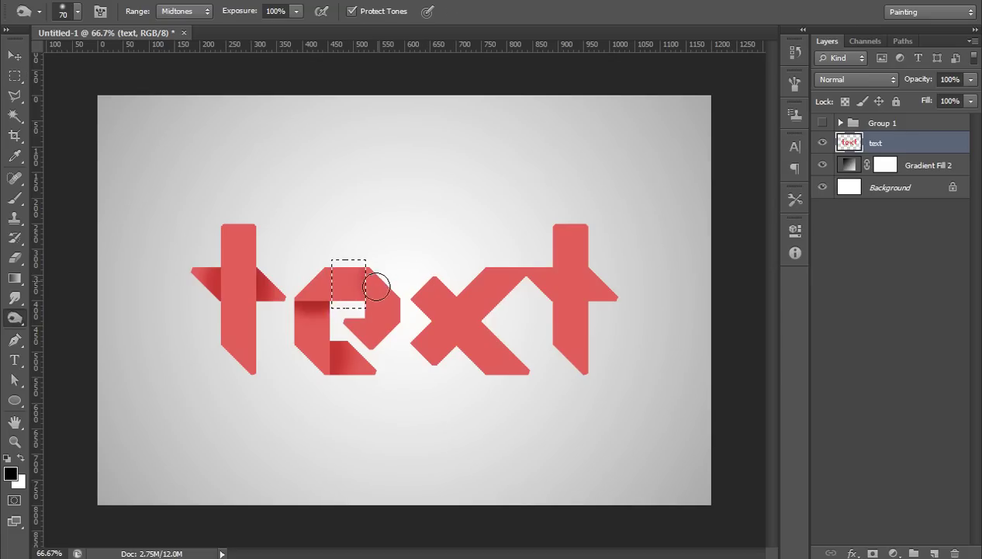
mouse_move(376, 287)
left_mouse_down()
mouse_move(371, 273)
mouse_move(384, 287)
left_mouse_up()
key("bracketright")
key("bracketright")
key("bracketright")
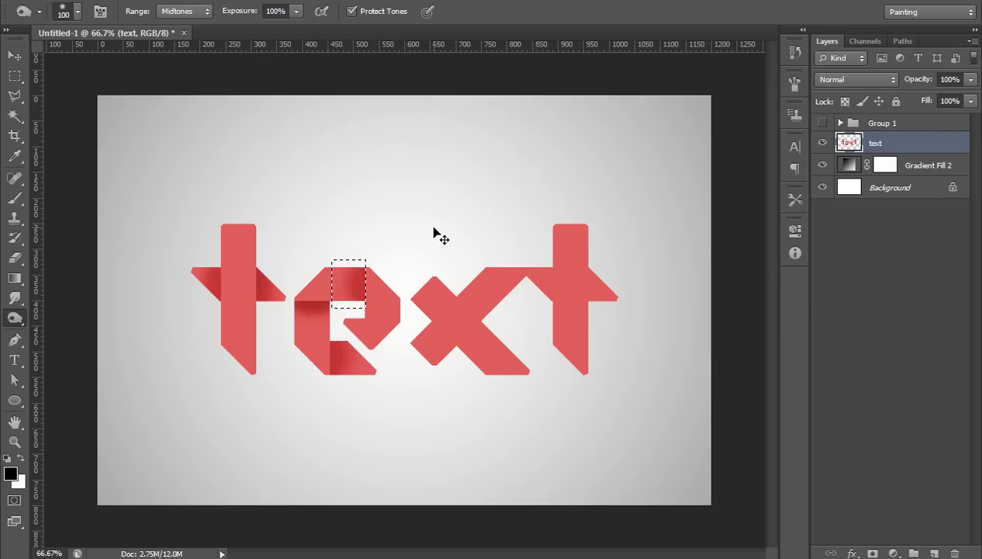
key("ctrl+d")
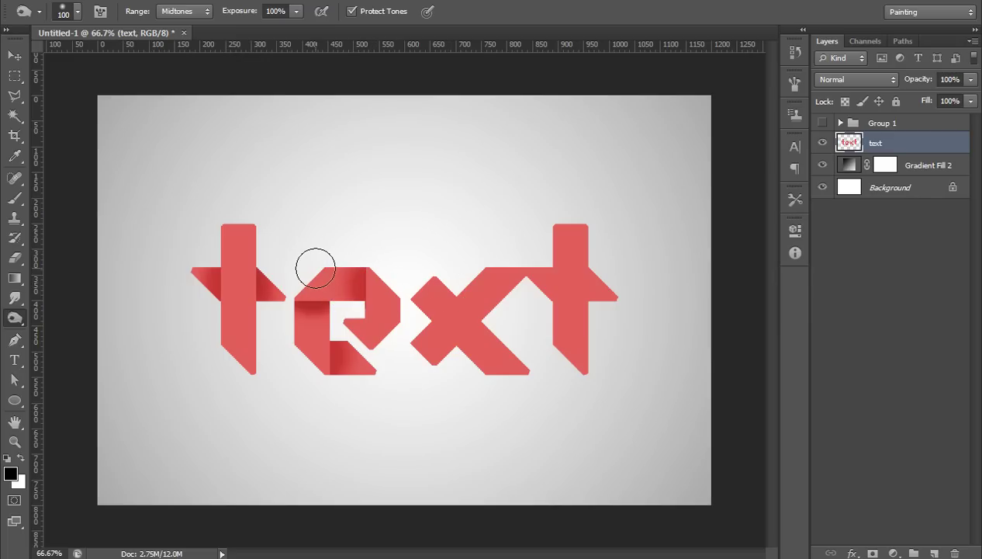
key("m")
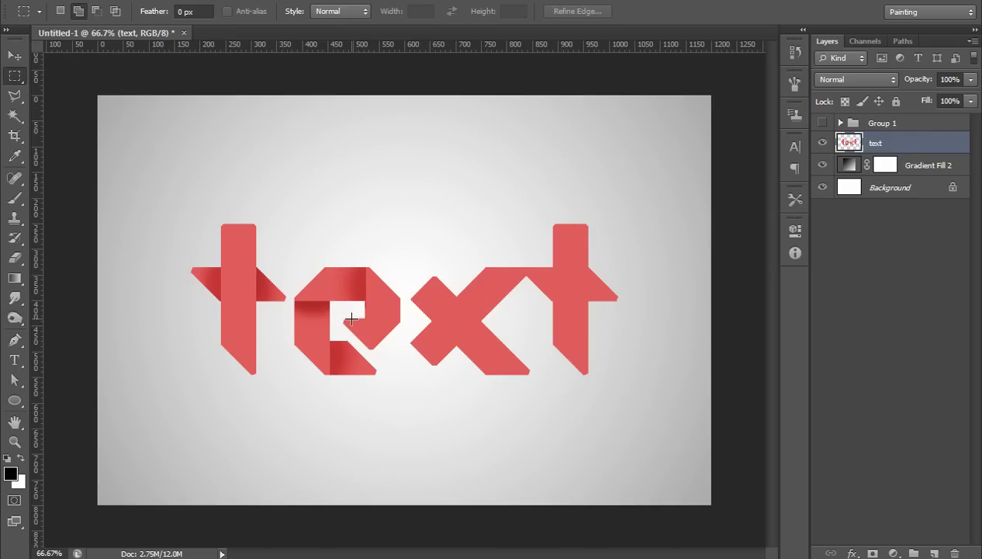
Step: Select the e's right middle band and burn it with a 60 px Midtones brush at 100% exposure
left_click_drag(351, 318, 422, 291)
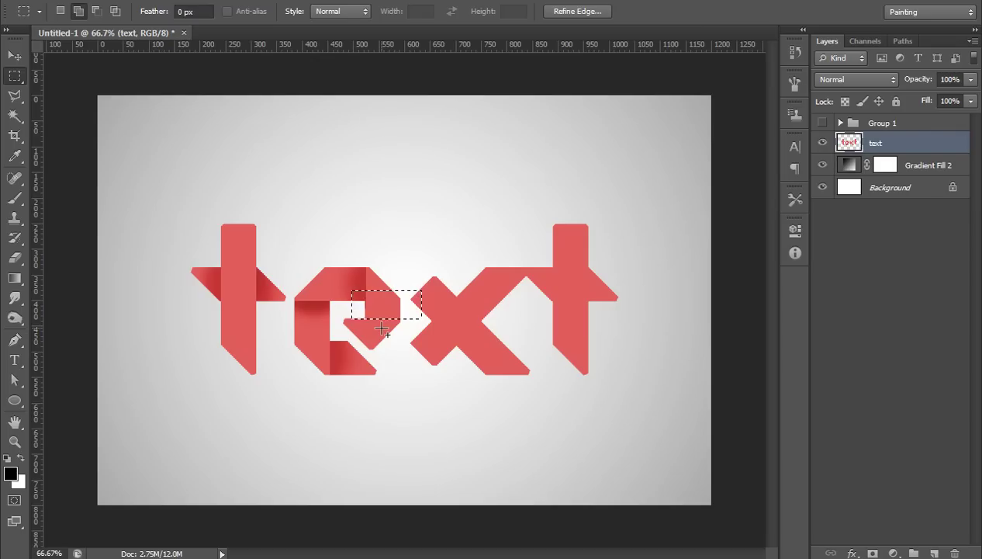
key("b")
key("o")
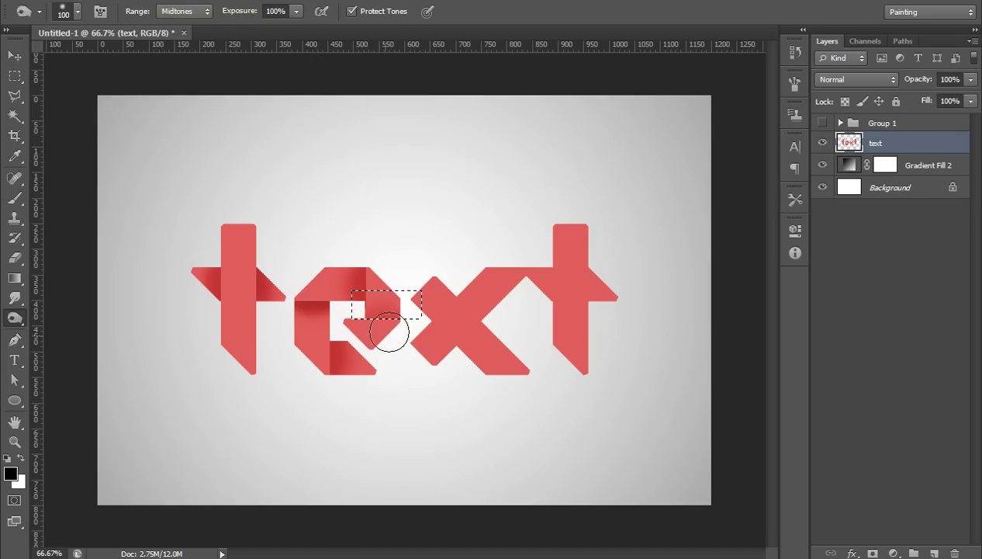
key("bracketleft")
key("bracketleft")
key("bracketleft")
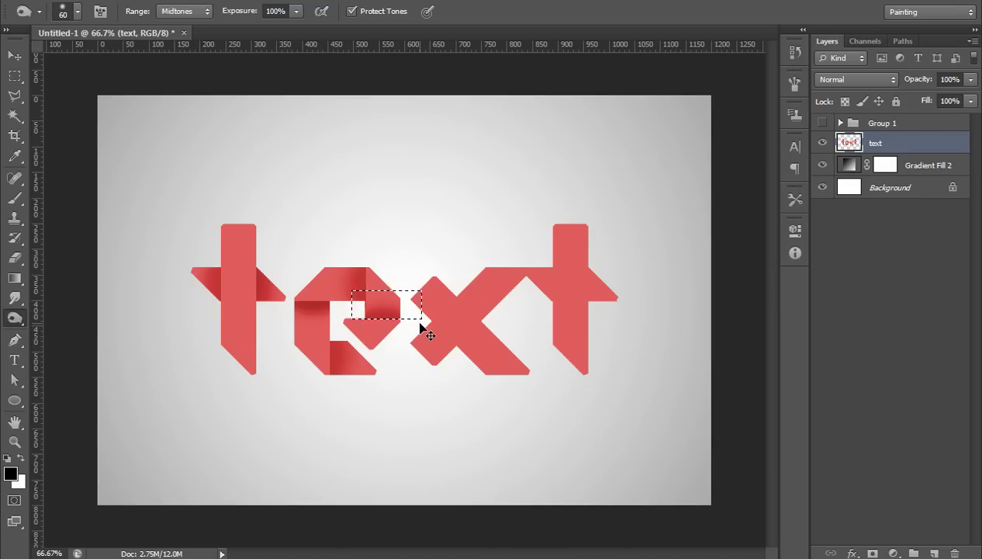
key("ctrl+d")
Step: Draw a rectangular marquee selection above the x and t
left_click(17, 78)
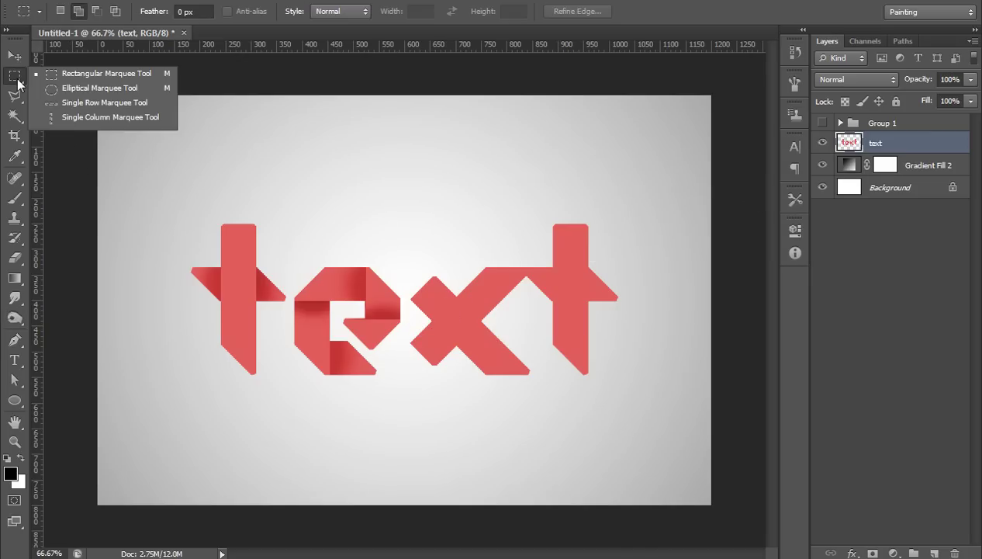
left_click(66, 75)
left_click_drag(449, 181, 599, 258)
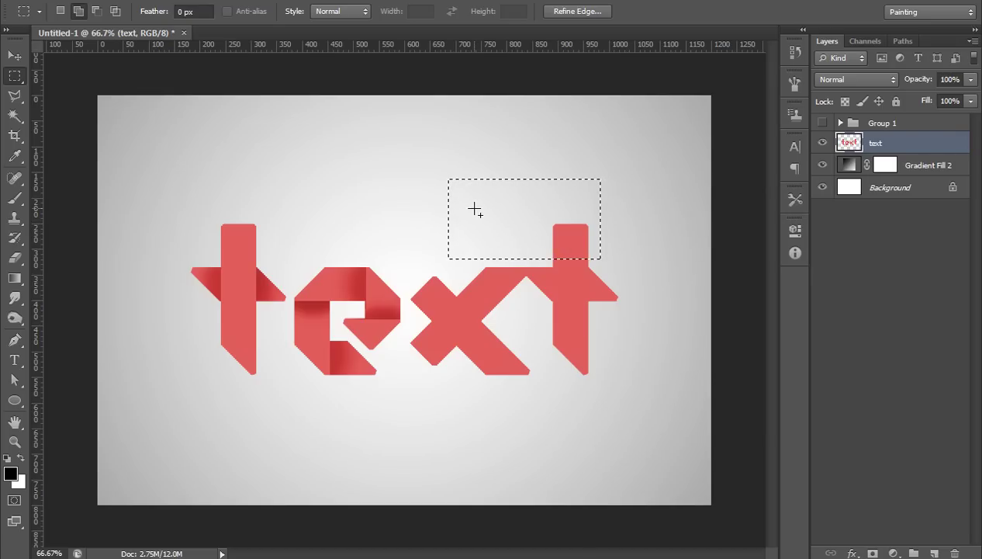
Step: Transform the selection, rotating it about 45° and moving it onto the x's rising arm
left_click(208, 0)
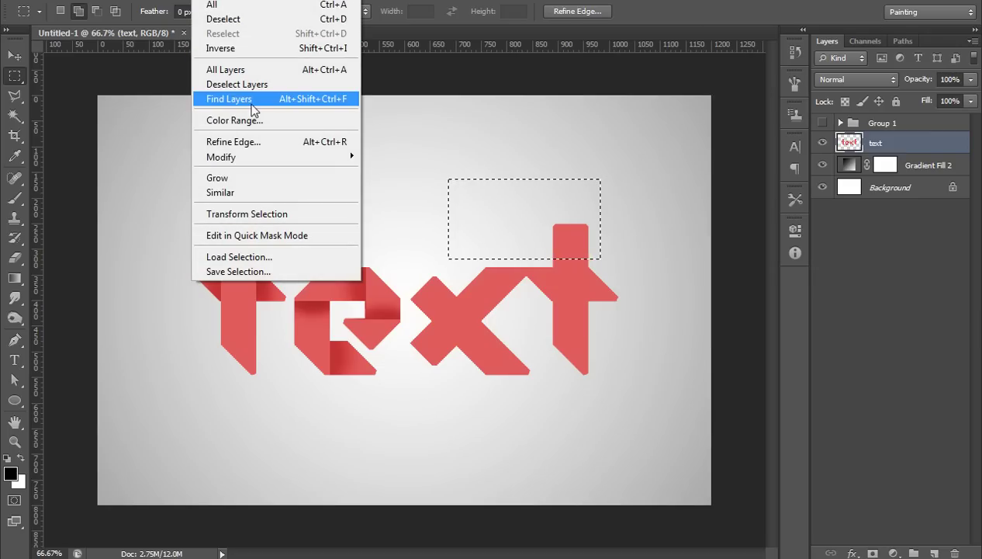
left_click(294, 215)
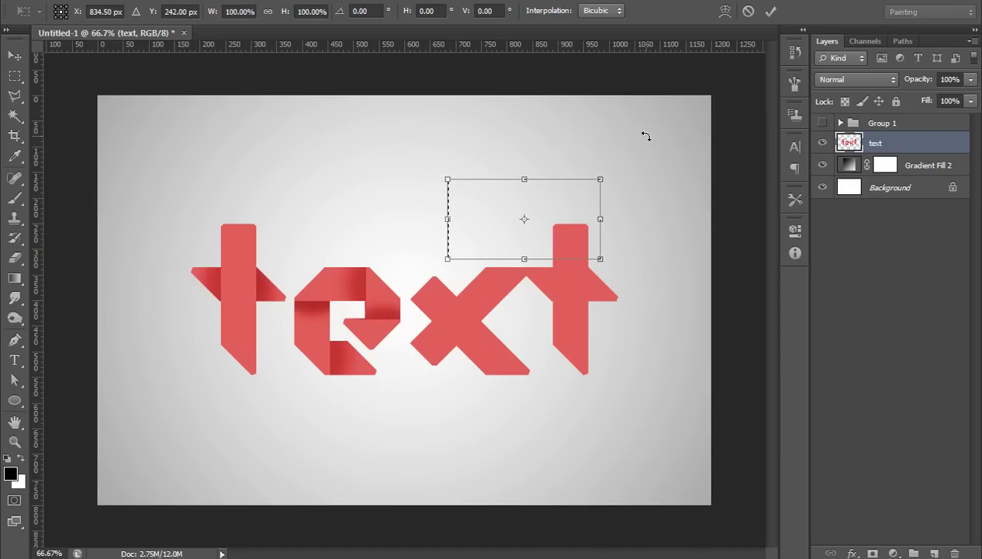
left_click_drag(645, 136, 644, 243)
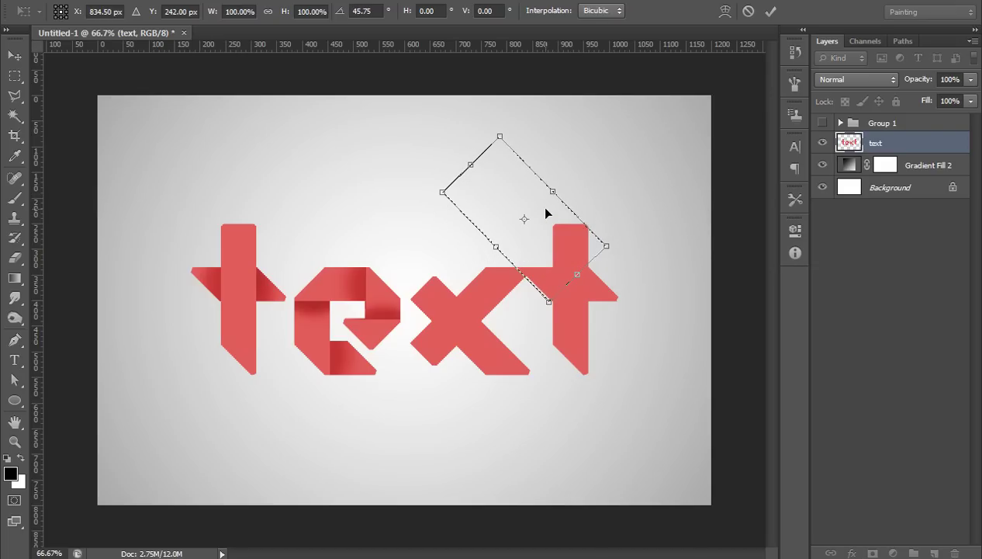
left_click_drag(538, 205, 531, 282)
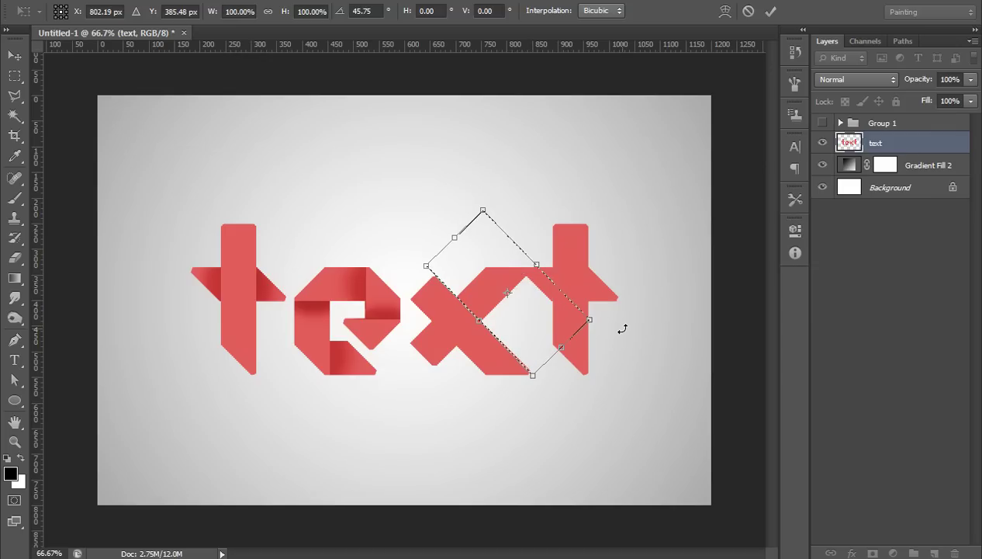
left_click_drag(623, 327, 623, 326)
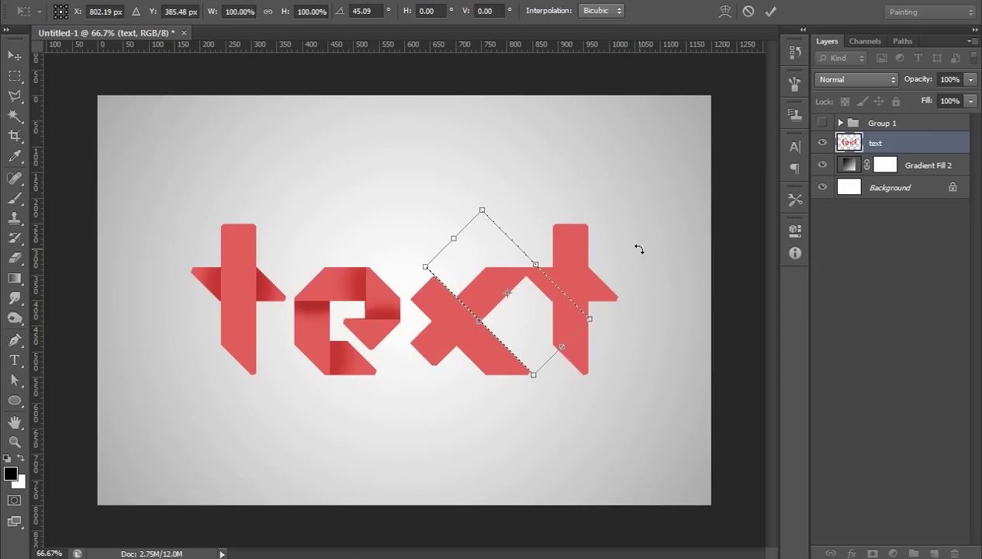
left_click(771, 12)
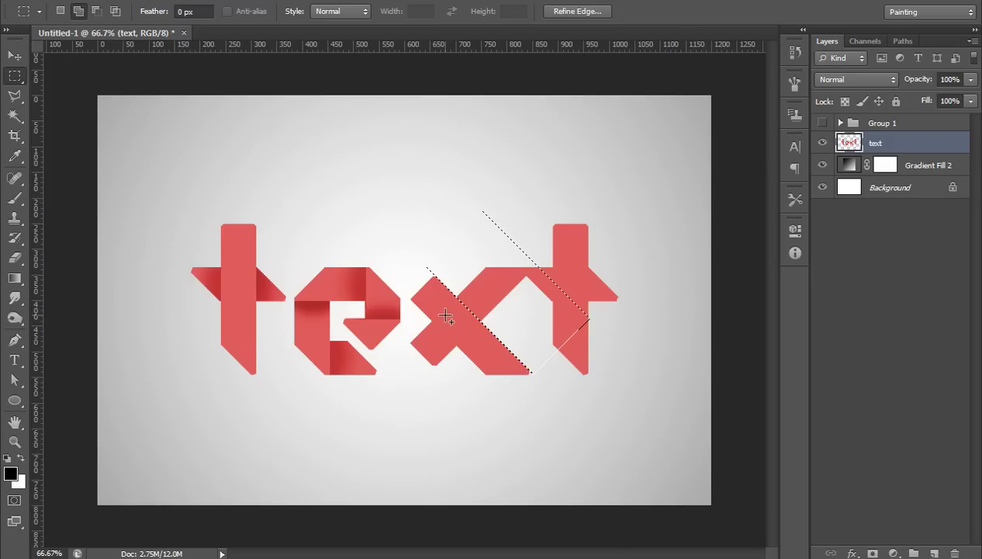
Step: Burn shading along the selection edge on the x's arm, then raise the brush size to 90
key("o")
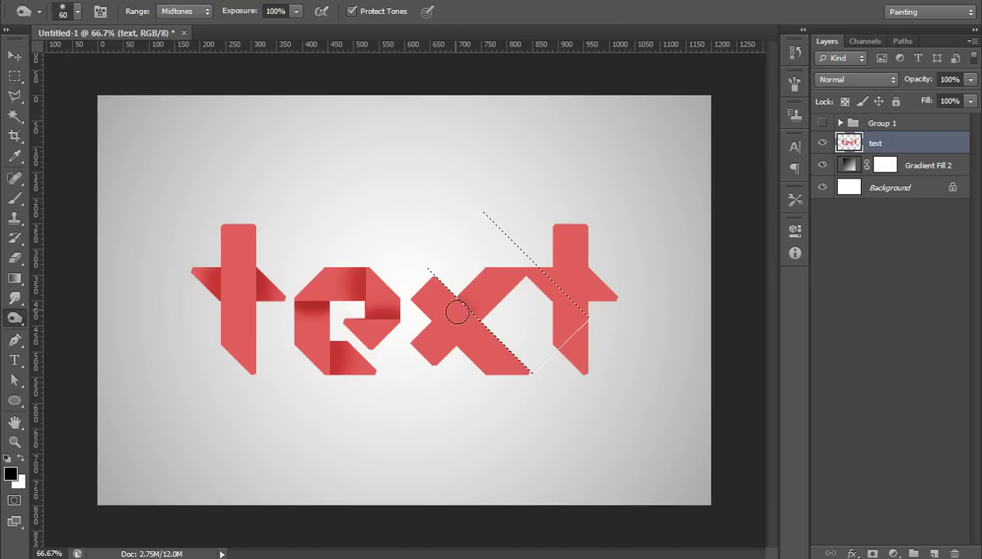
left_click_drag(476, 327, 457, 307)
key("bracketright")
key("bracketright")
key("bracketright")
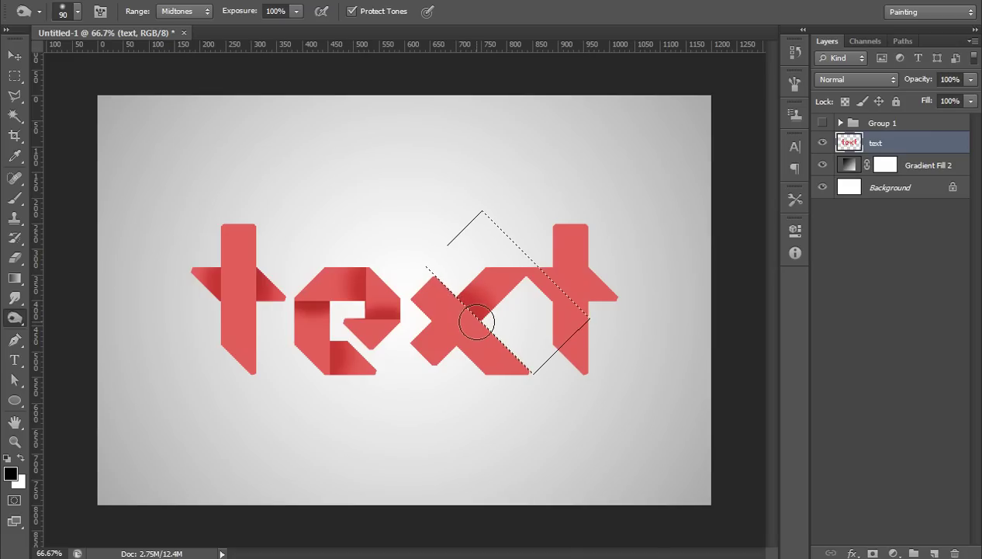
Step: Move the rotated selection down-left onto the x's lower arm, nudging it two pixels down
left_click(223, 2)
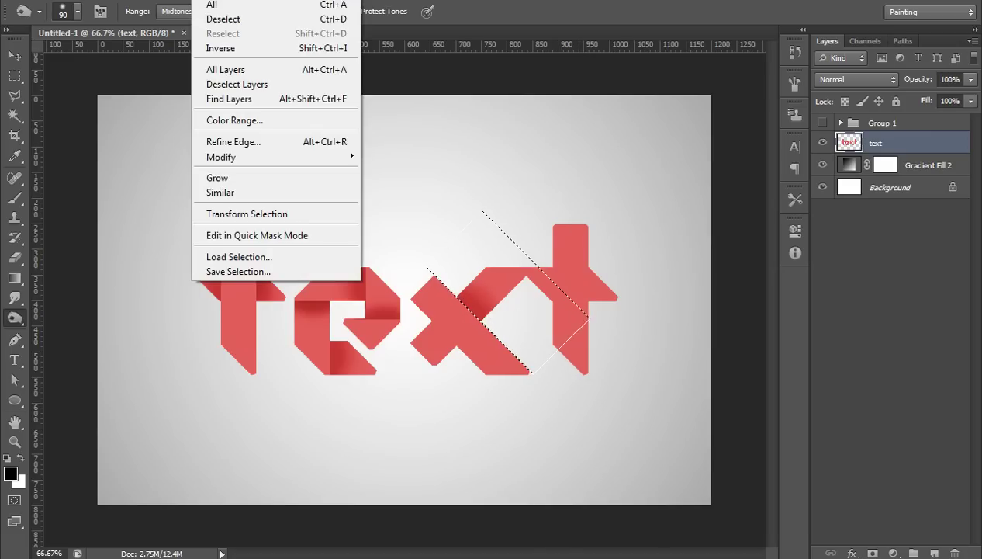
left_click(256, 213)
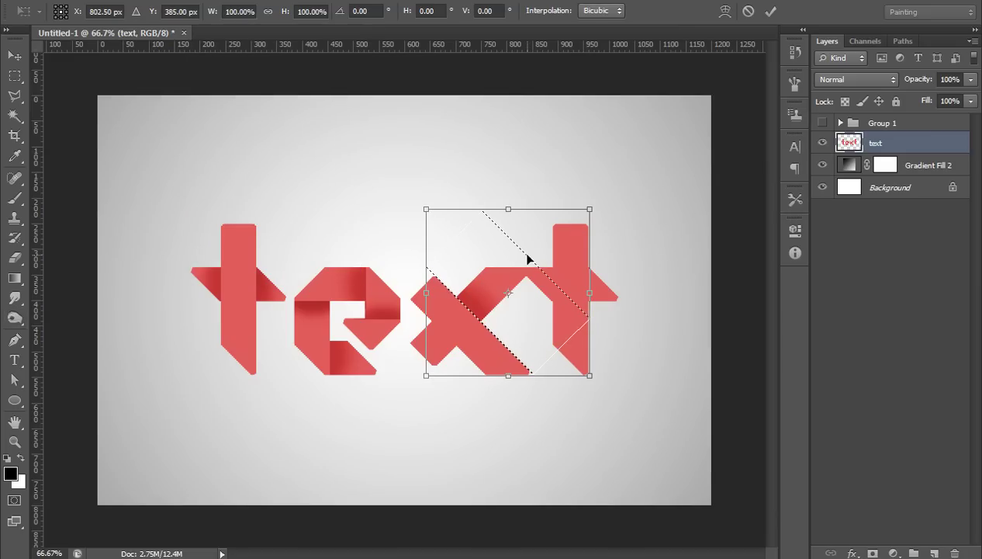
left_click_drag(526, 259, 447, 339)
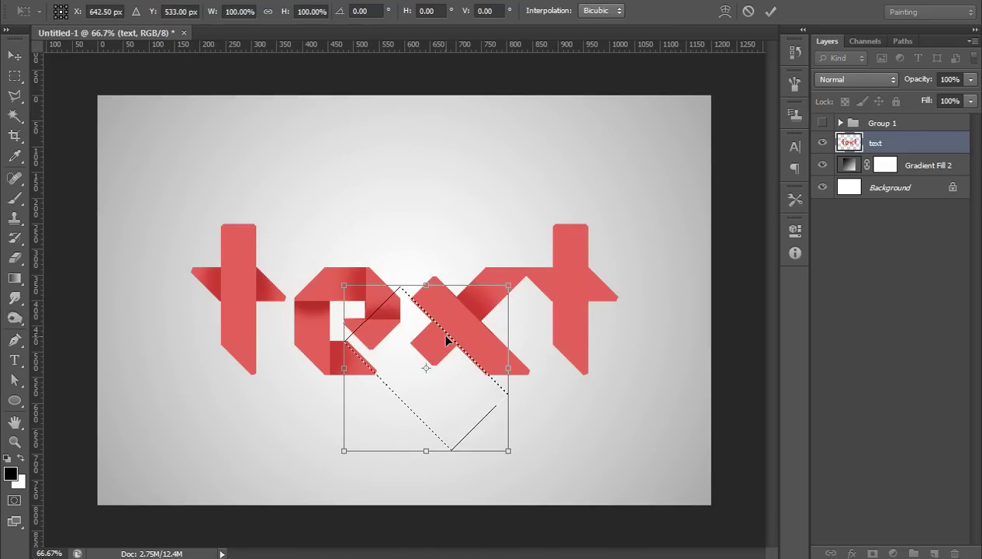
key("Down")
key("Down")
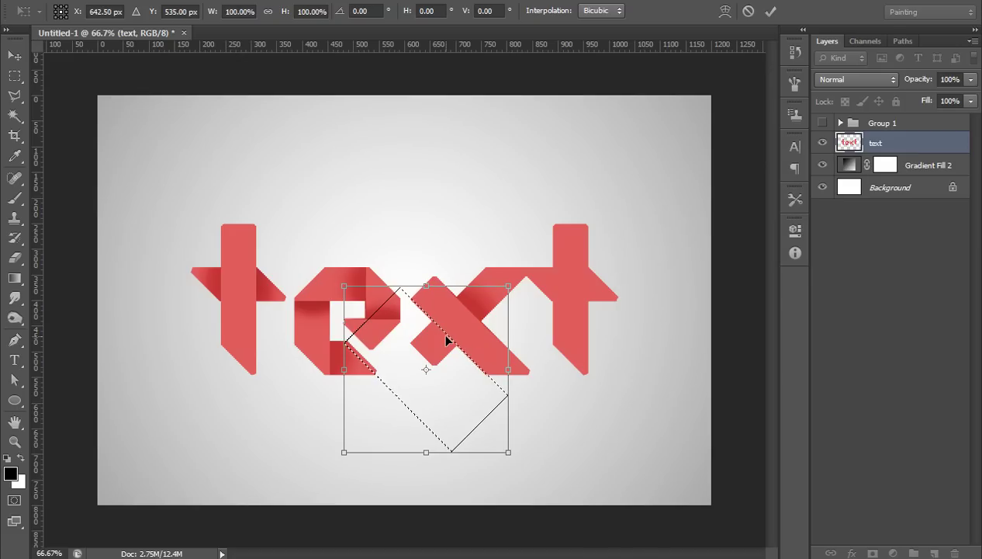
key("Down")
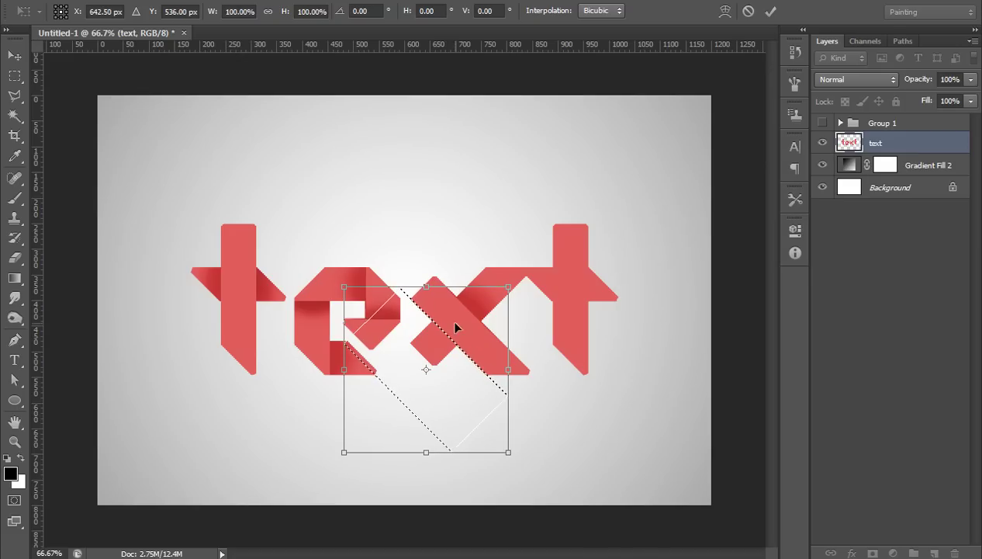
left_click(770, 11)
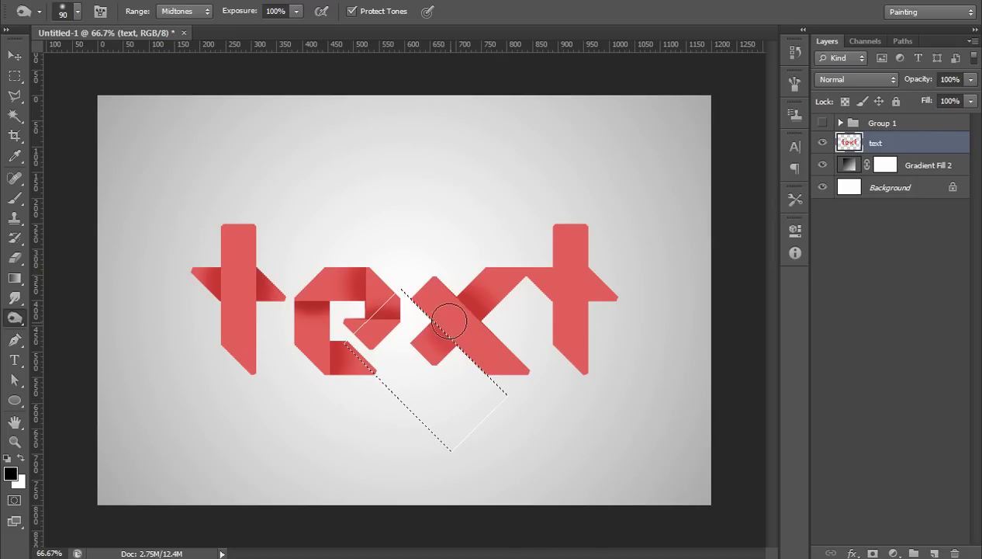
Step: Shade the lower arm with the brush reduced to 70 and then 60, then deselect
key("bracketleft")
key("bracketleft")
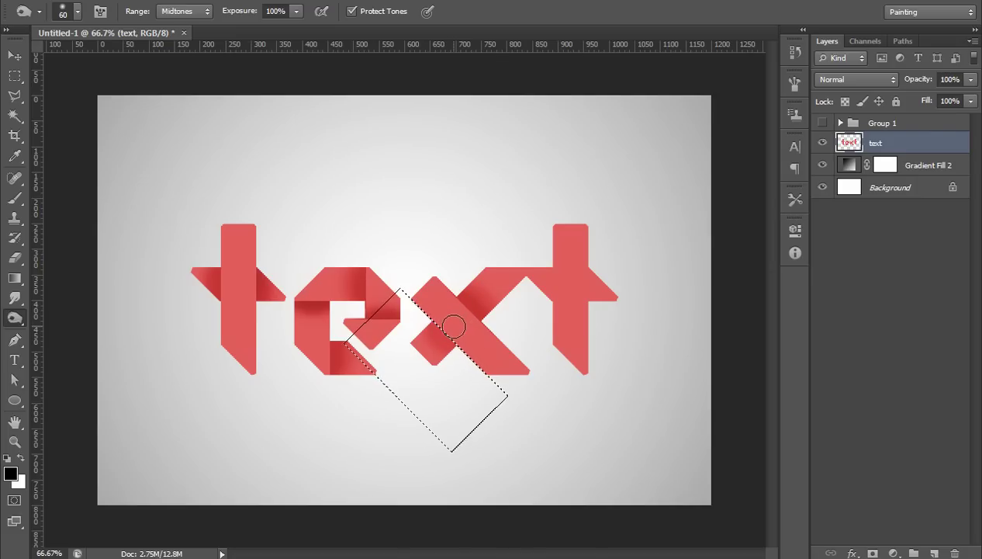
key("bracketleft")
key("ctrl+d")
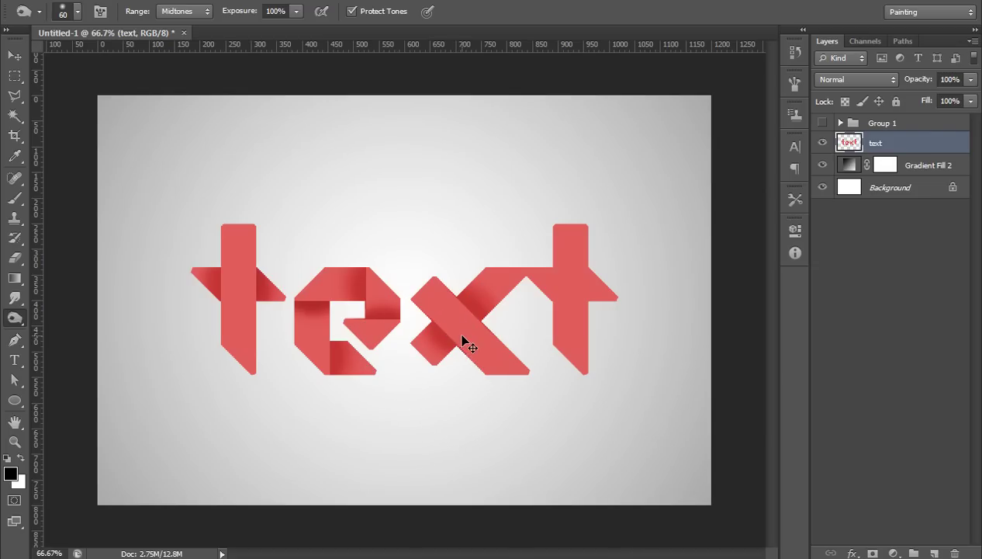
Step: Select the gap between the x and the final t's crossbar, shade beside the stem, deselect
left_click(14, 75)
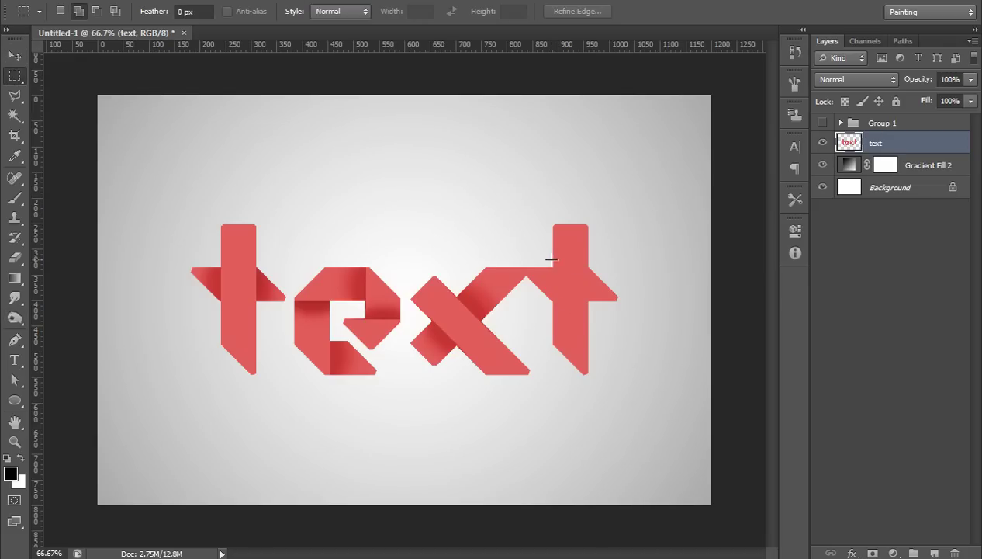
left_click_drag(553, 260, 524, 308)
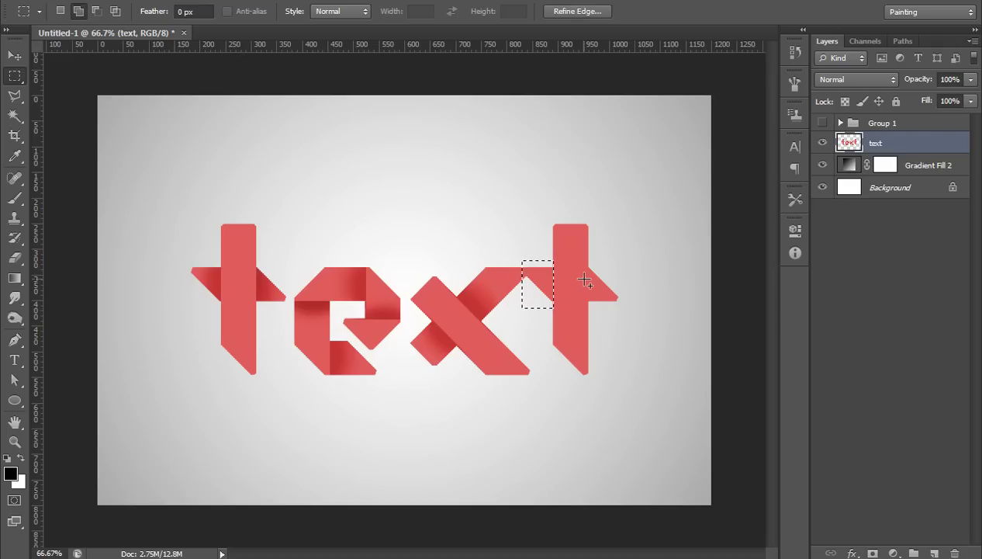
key("o")
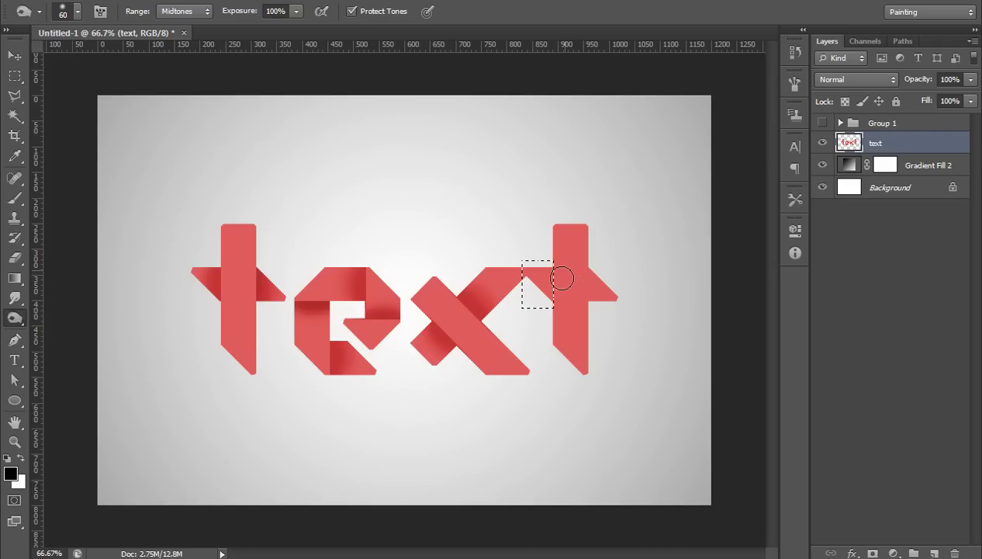
left_click_drag(563, 282, 564, 276)
key("bracketright")
key("bracketright")
key("bracketright")
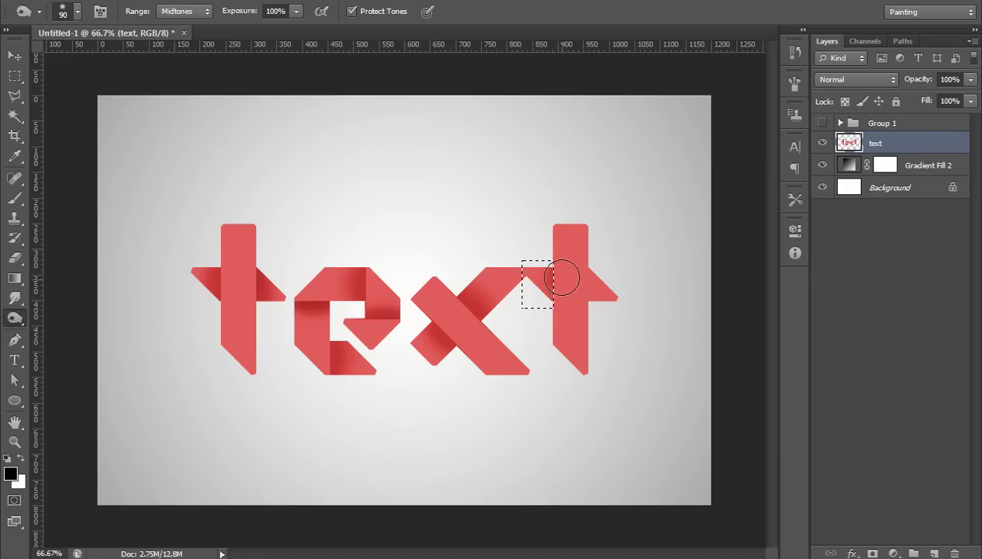
key("ctrl+d")
Step: Select the area right of the final t's stem and shade it with a smaller brush, then deselect
key("m")
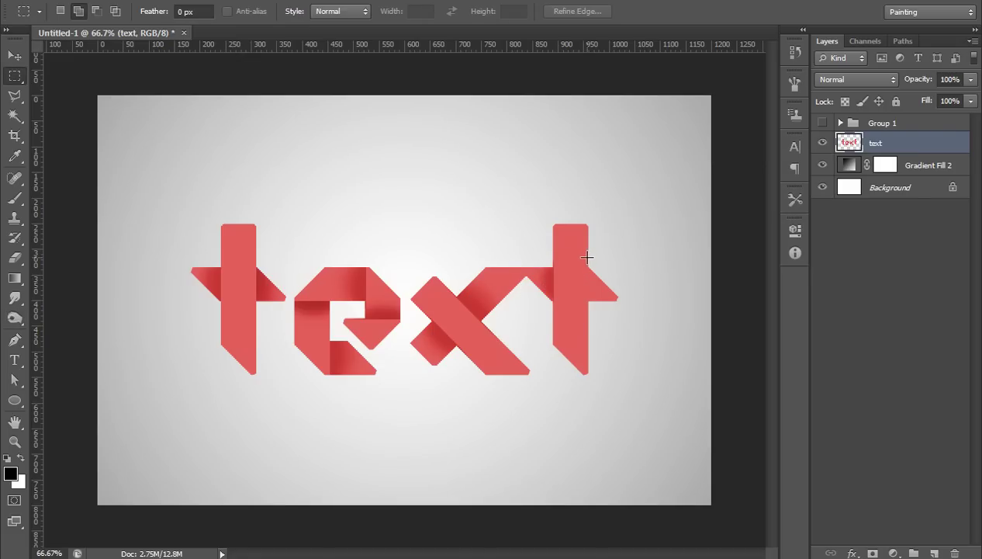
mouse_move(587, 257)
left_mouse_down()
mouse_move(601, 318)
mouse_move(627, 319)
left_mouse_up()
key("o")
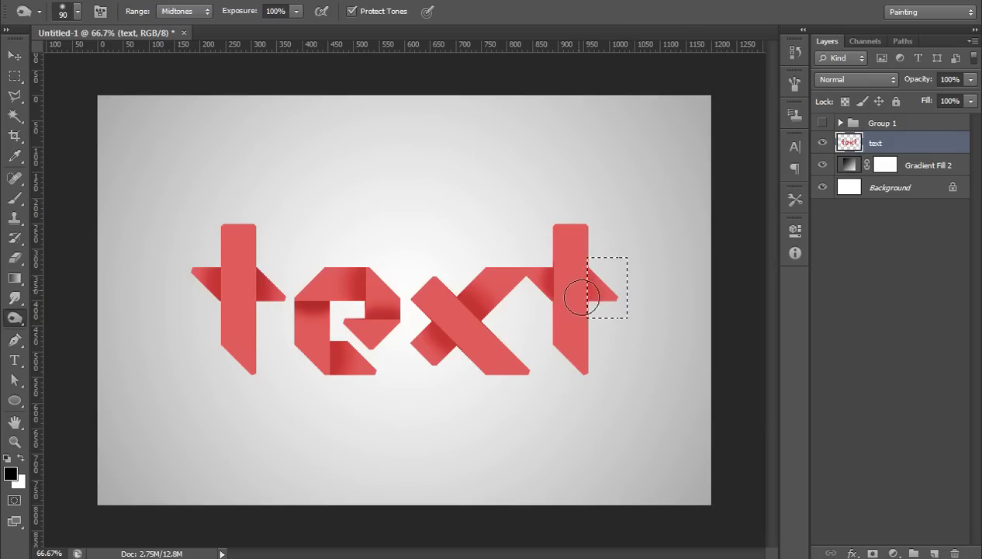
key("bracketleft")
key("ctrl+d")
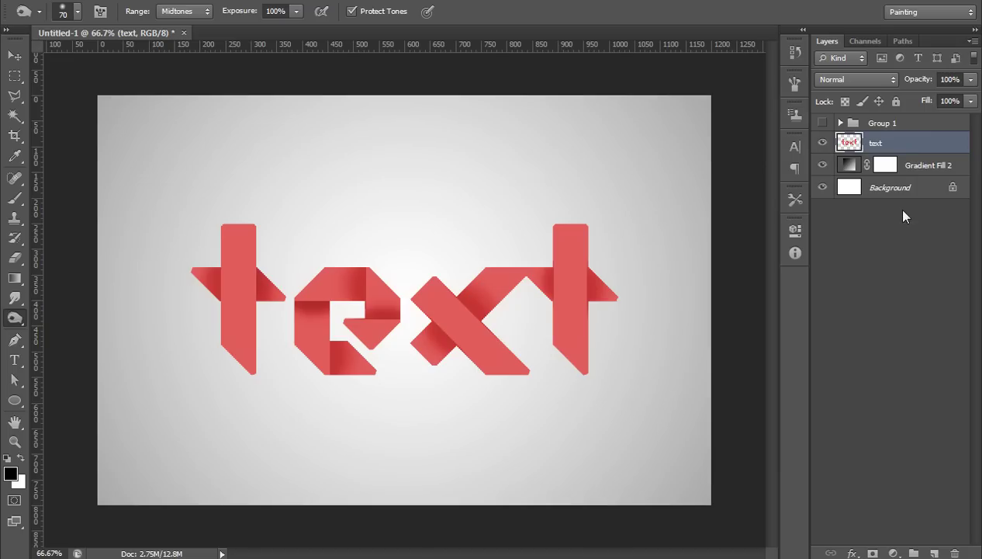
Step: Add a new empty layer for the shadows and pick the elliptical marquee
left_click(935, 552)
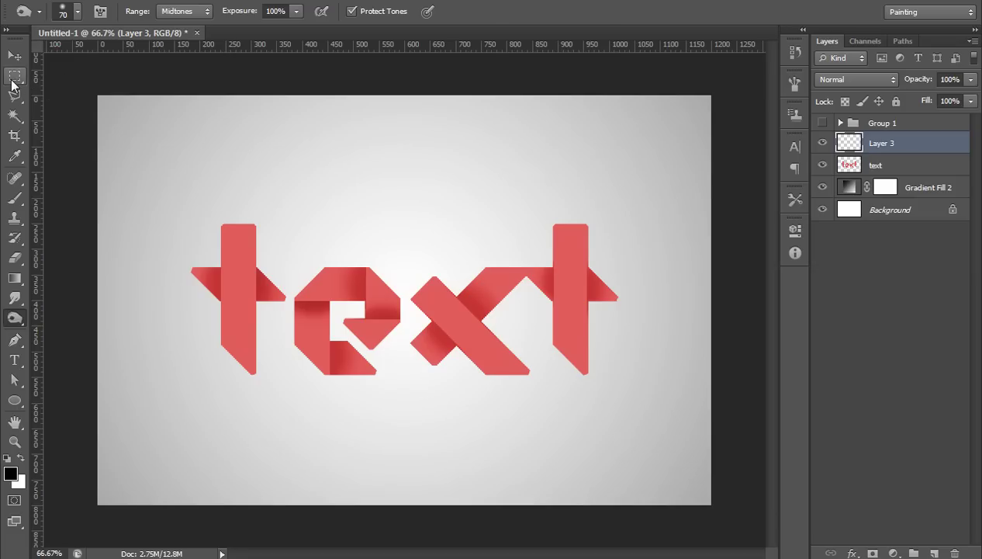
left_click(13, 77)
left_click(81, 86)
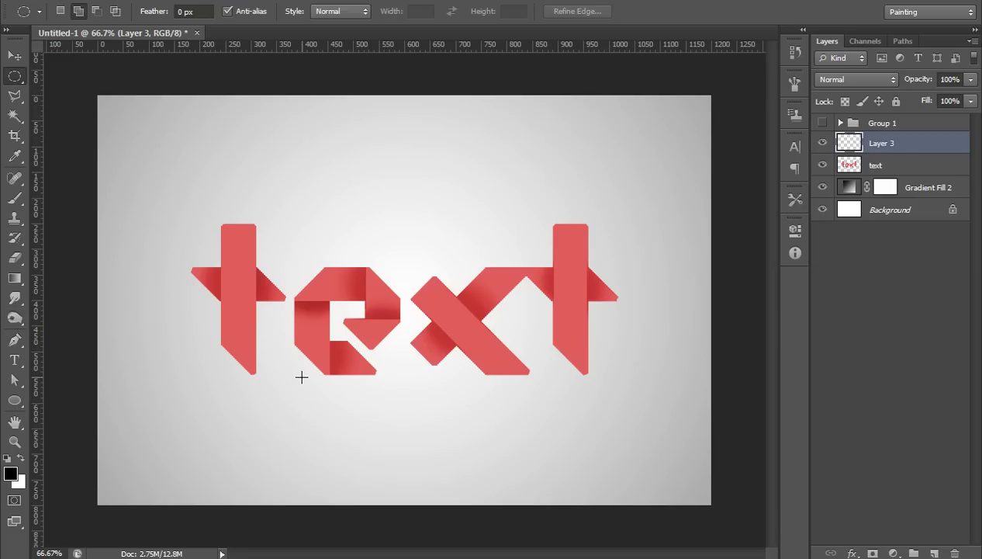
Step: Select flat ovals under the e, x, final t and first t, fill them black, and deselect
left_click_drag(299, 378, 381, 388)
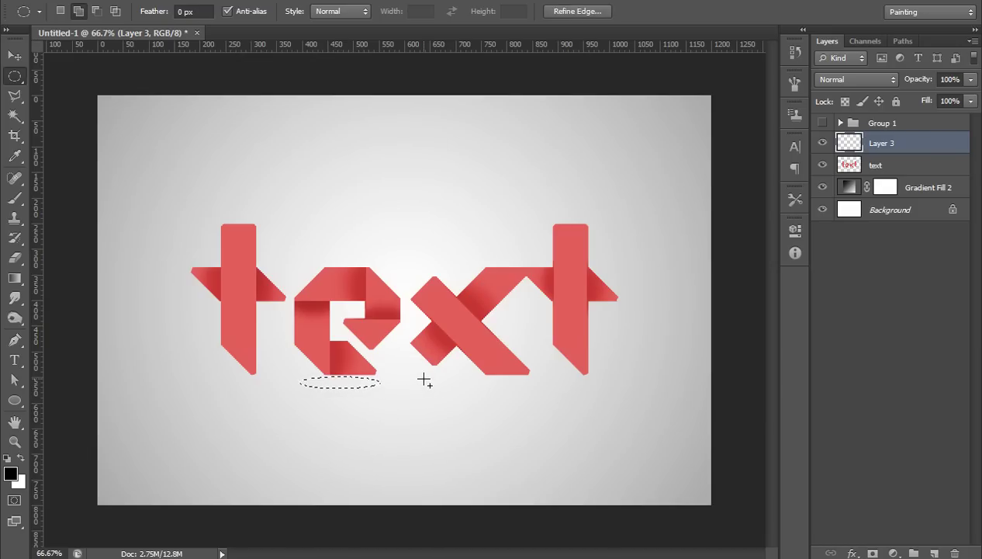
left_click_drag(425, 379, 534, 389)
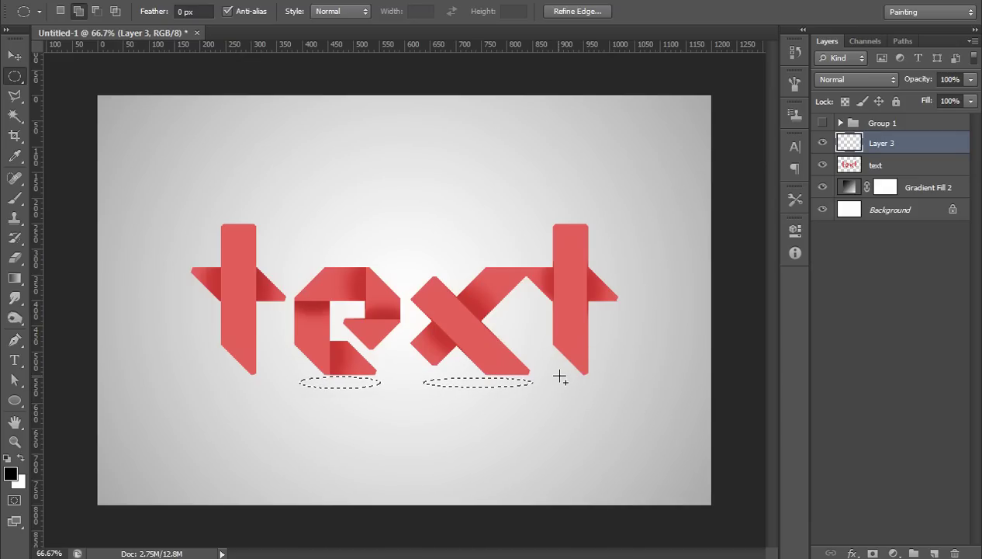
left_click_drag(560, 378, 607, 383)
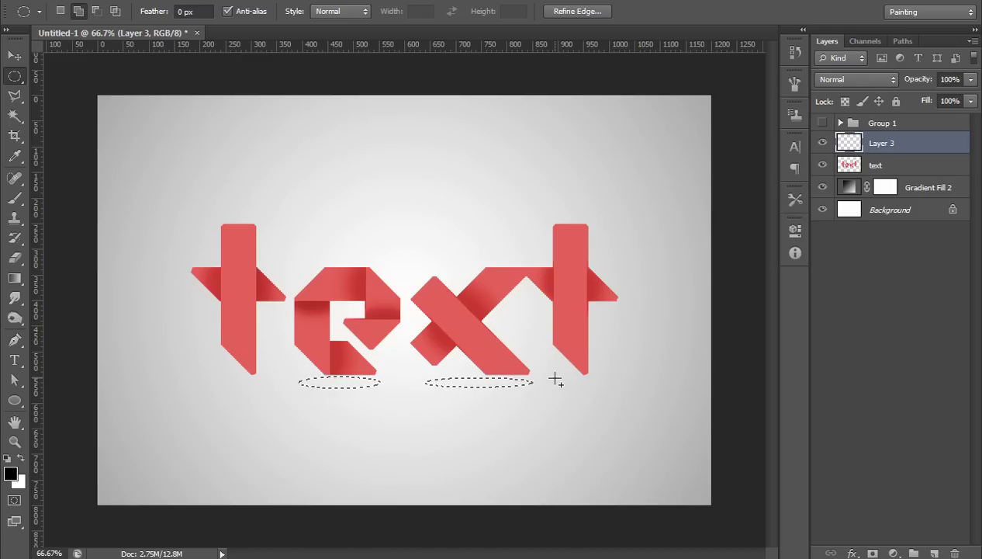
left_click_drag(562, 383, 597, 386)
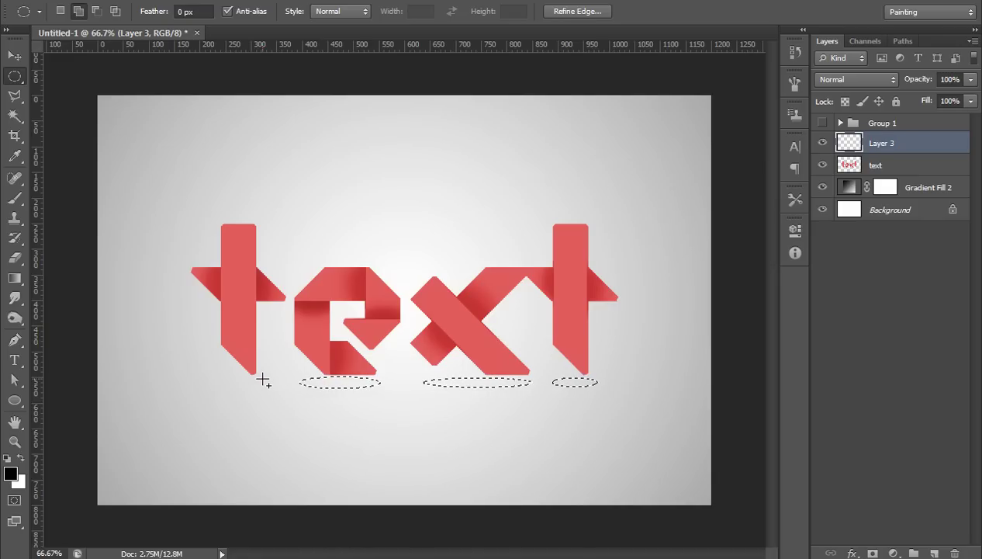
left_click_drag(261, 380, 220, 387)
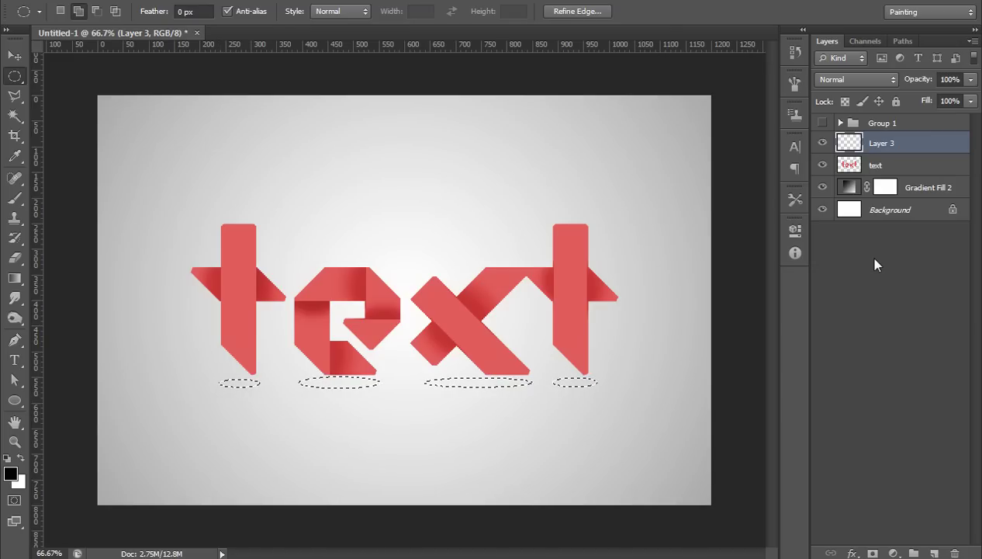
key("alt+BackSpace")
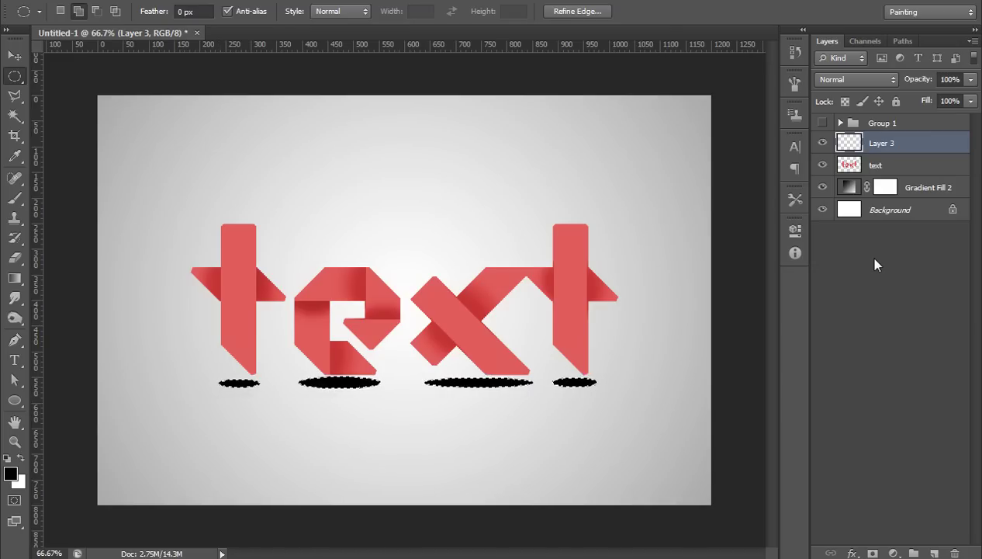
key("ctrl+d")
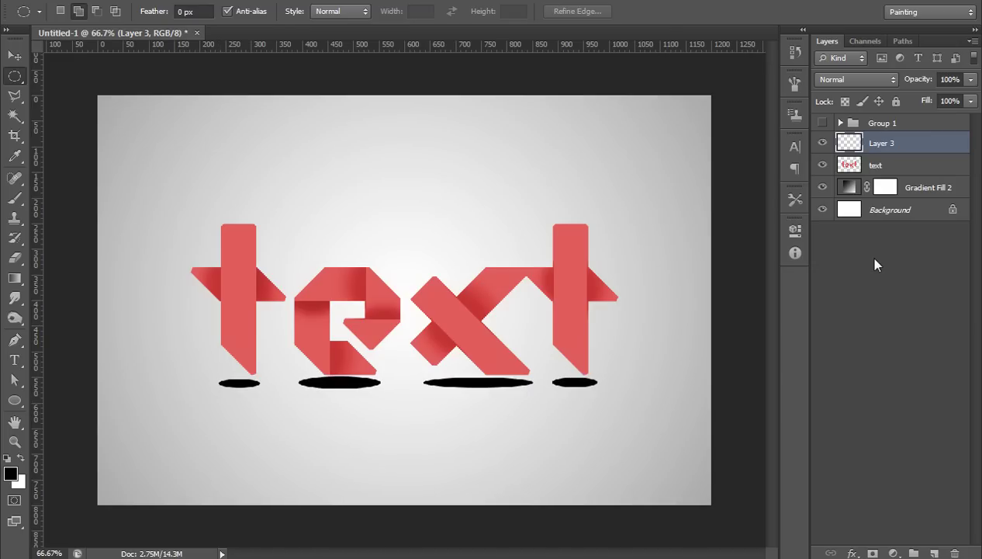
Step: Convert Layer 3 to a smart object and apply a Gaussian Blur with a 12 px radius
right_click(905, 141)
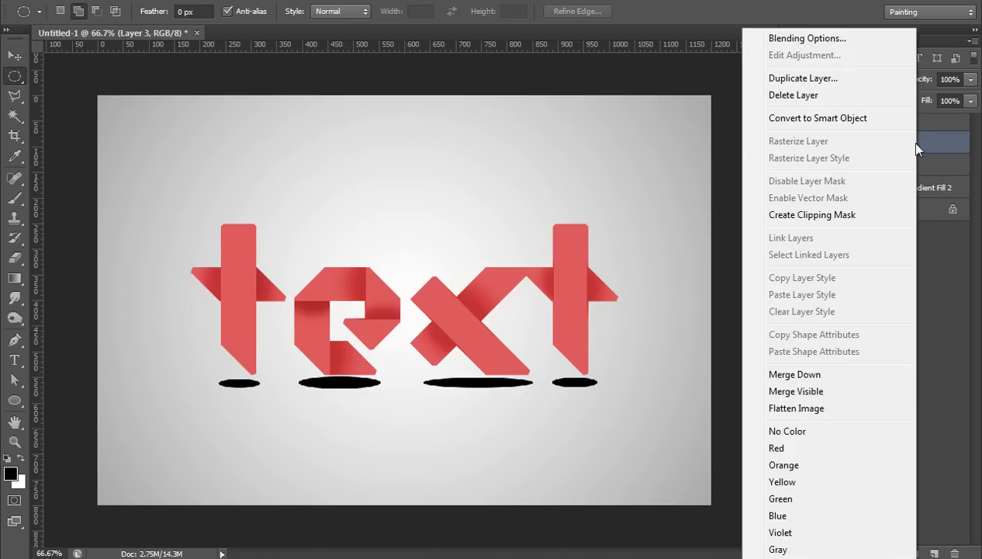
left_click(839, 119)
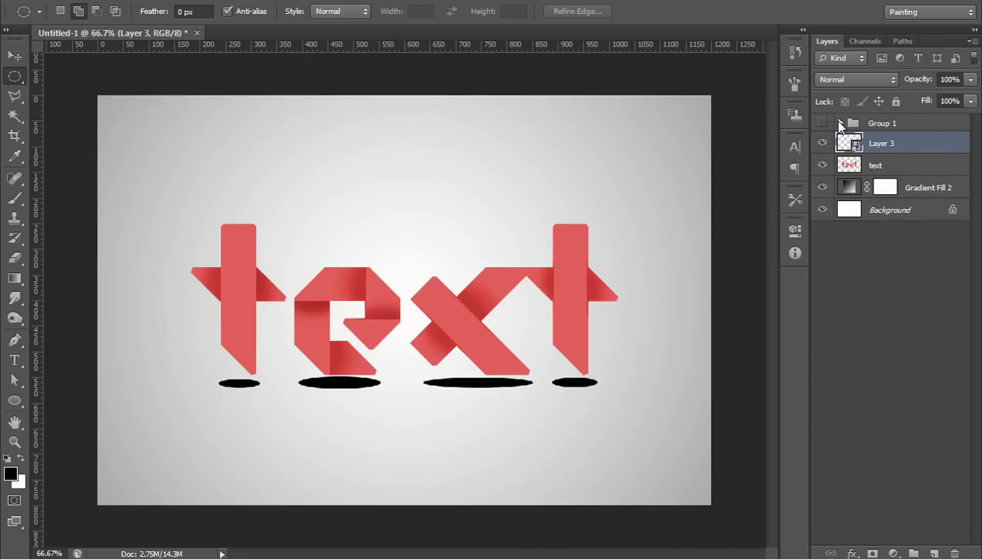
left_click(247, 0)
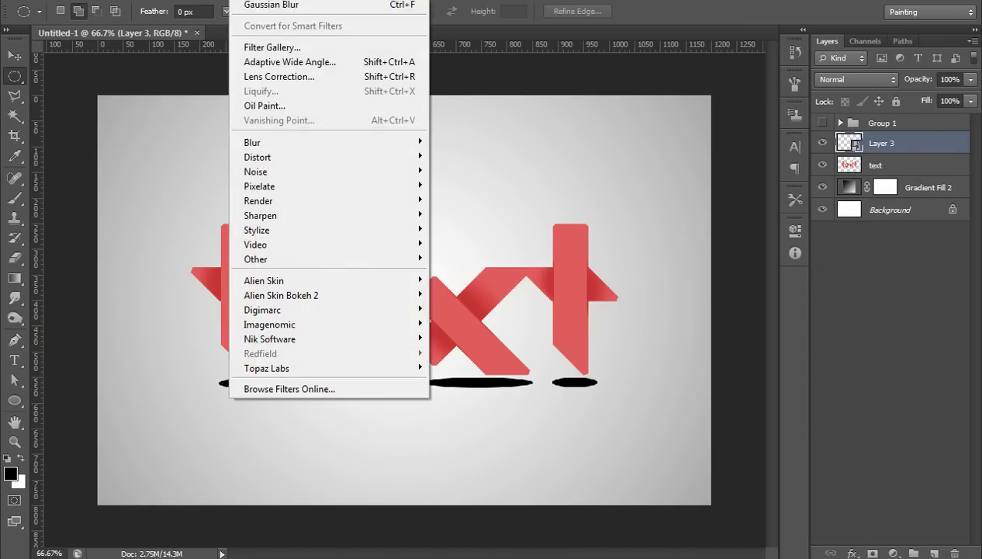
mouse_move(359, 141)
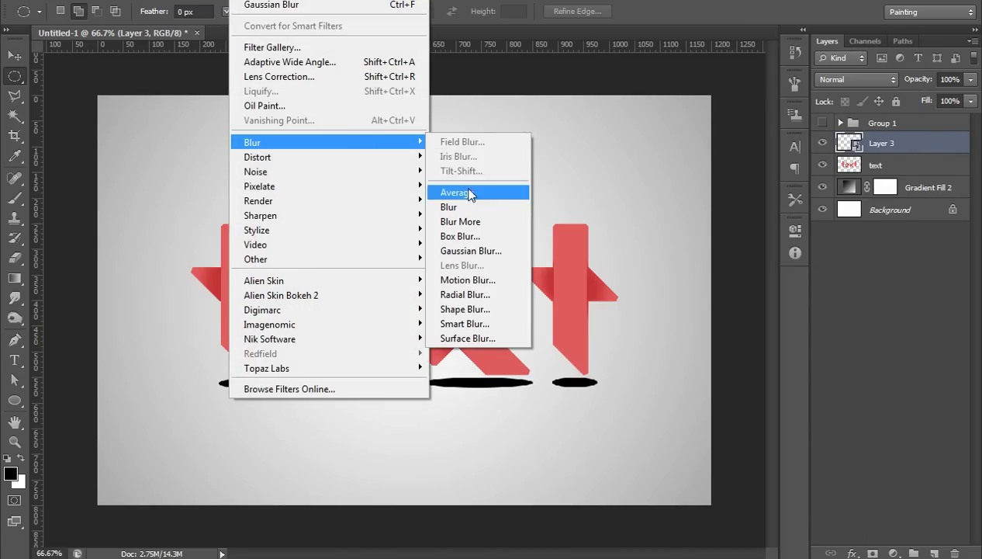
left_click(479, 252)
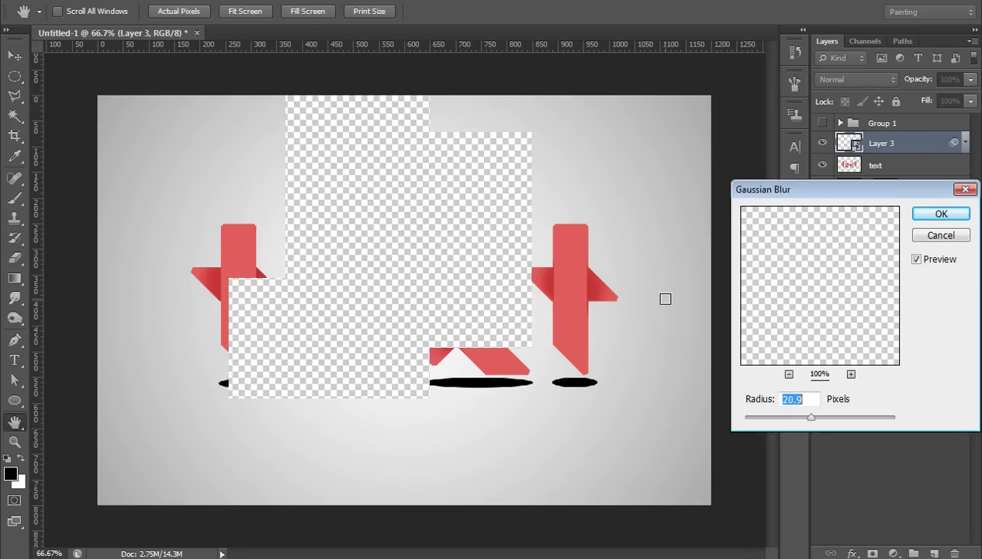
left_click(785, 417)
left_click_drag(790, 413, 808, 414)
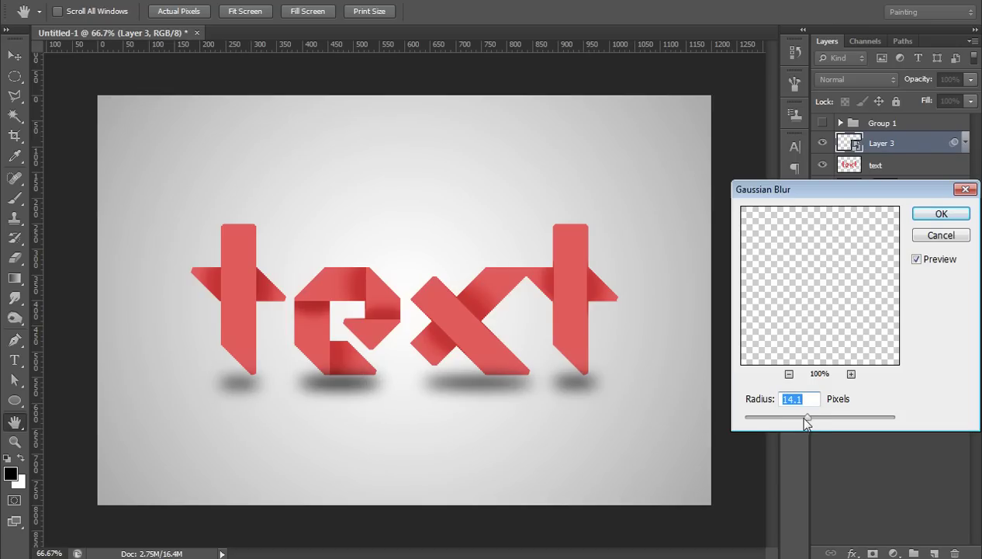
left_click_drag(806, 417, 802, 417)
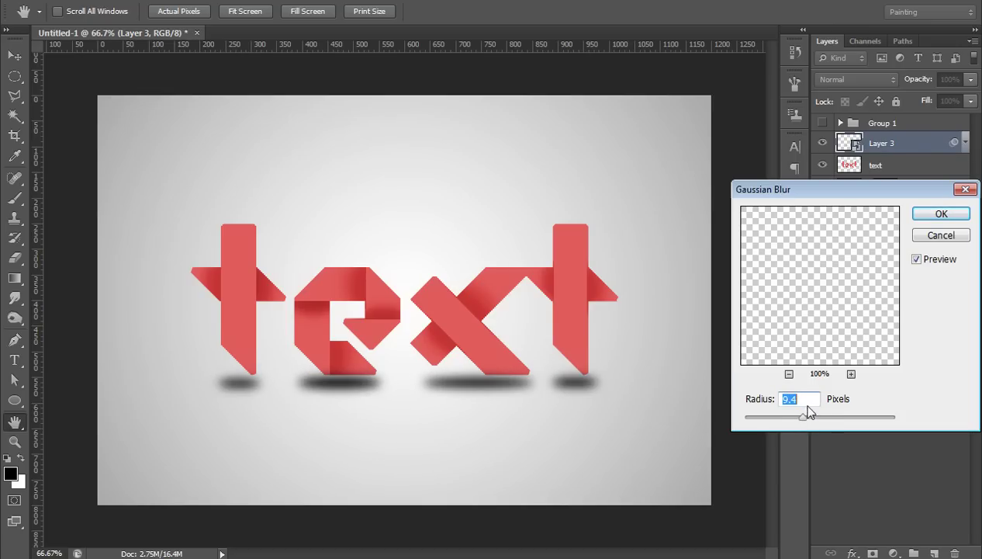
type("12")
left_click(948, 215)
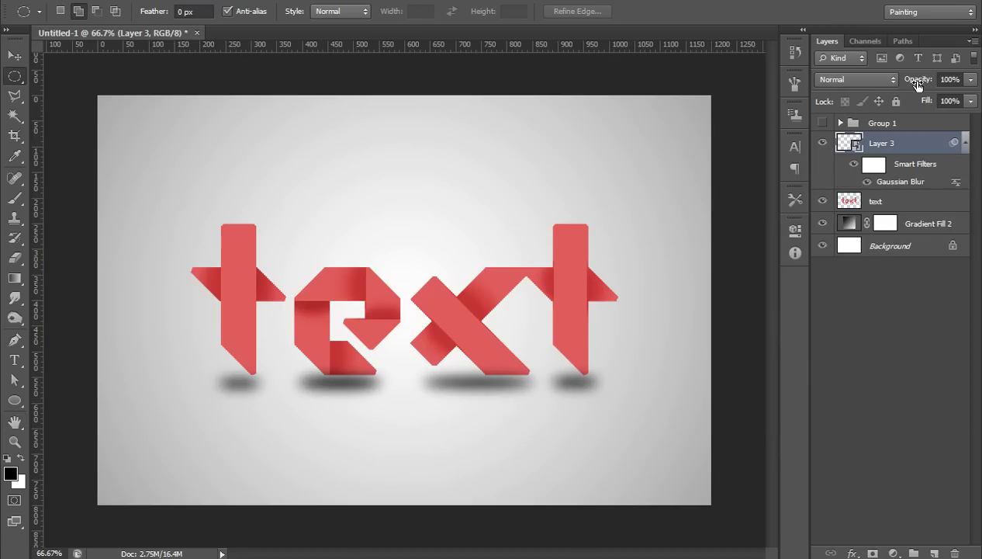
Step: Lower Layer 3's opacity to 55% and nudge the shadows down slightly with the Move tool
left_click_drag(918, 82, 872, 101)
left_click(895, 263)
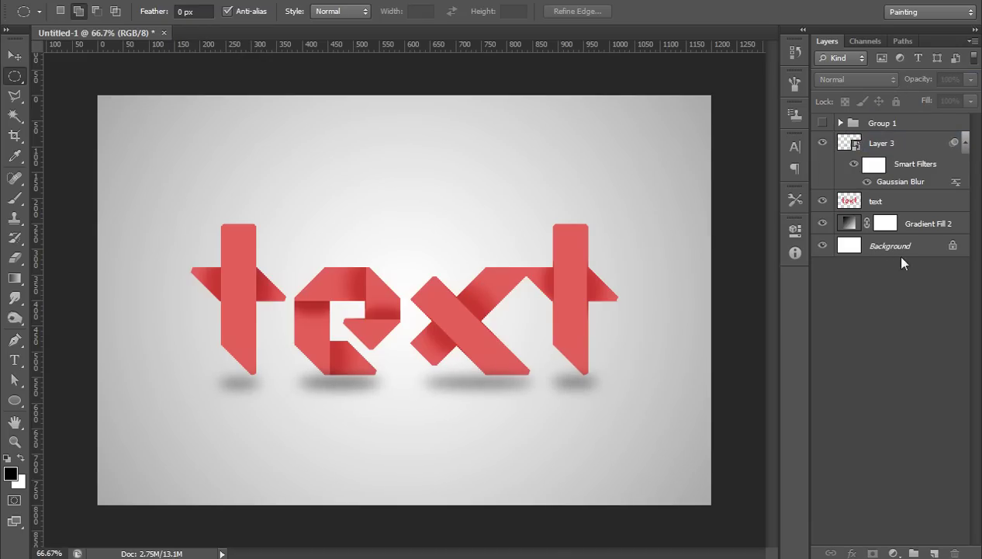
left_click(886, 142)
key("v")
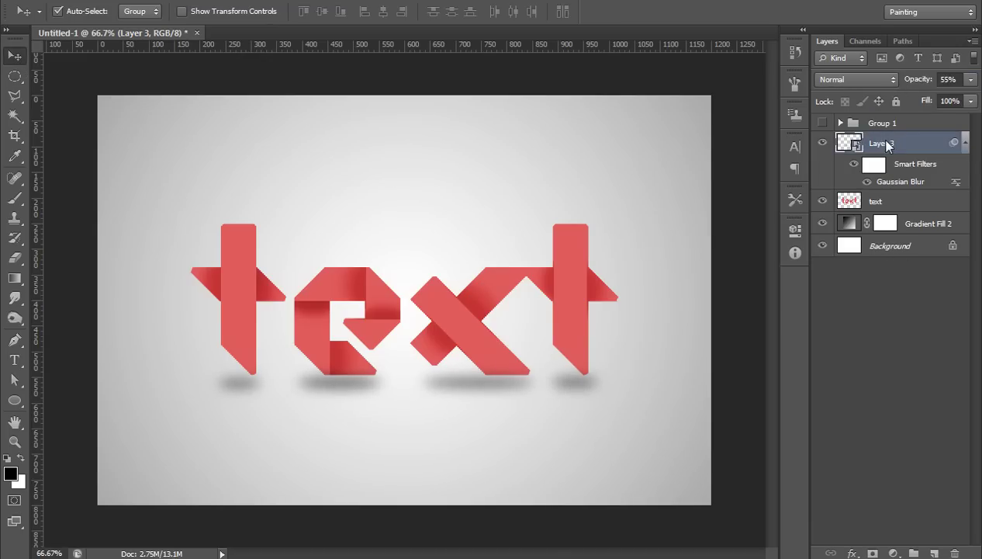
key("Down")
key("Down")
key("Down")
key("Down")
key("Down")
key("Down")
key("Down")
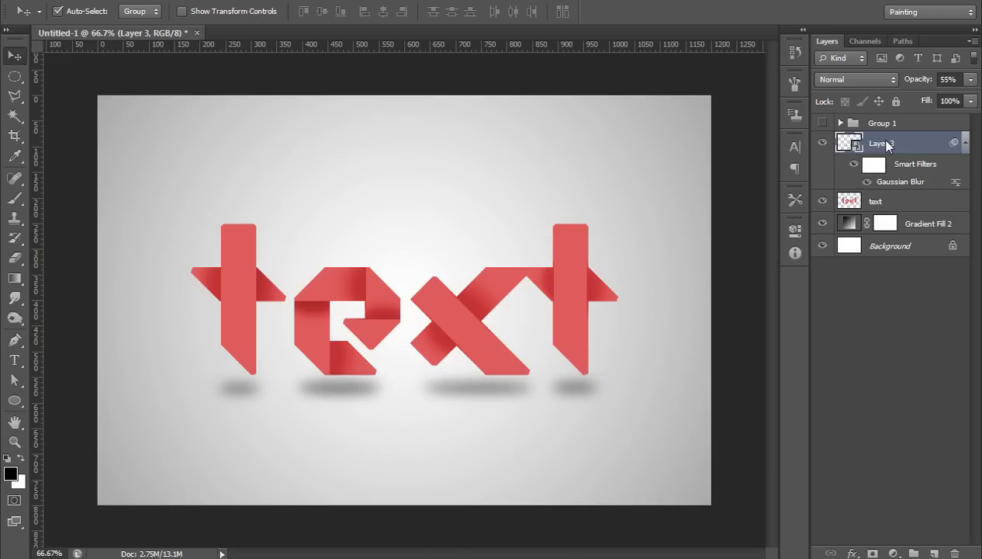